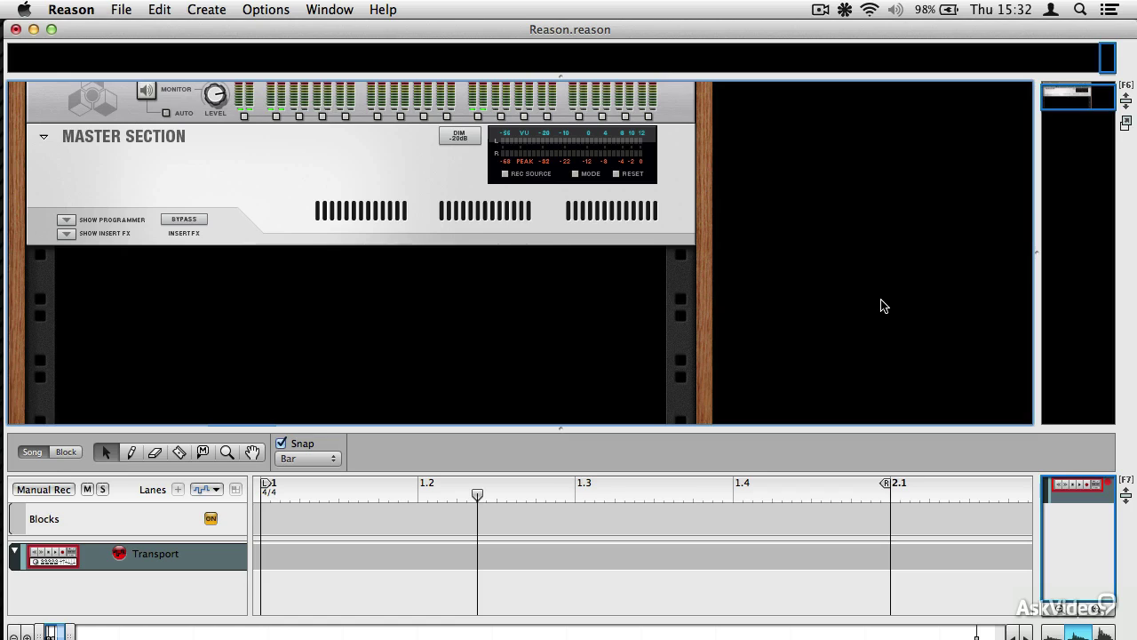
Add an External MIDI Instrument (EMI 1) from Create > Instruments, with its own sequencer track.
click(882, 305)
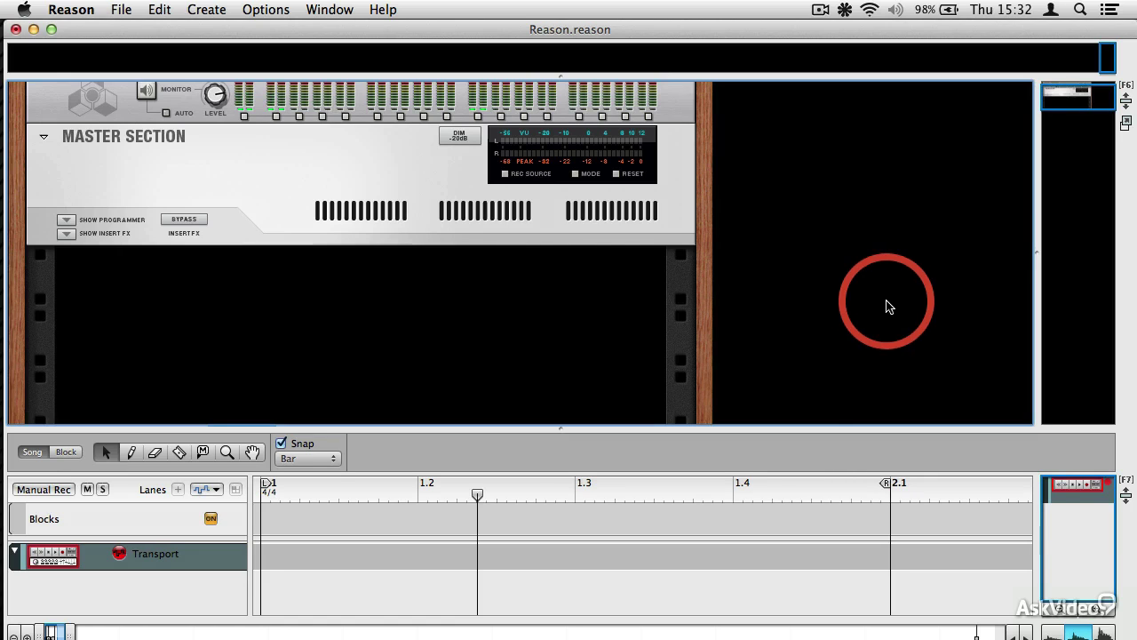
click(211, 7)
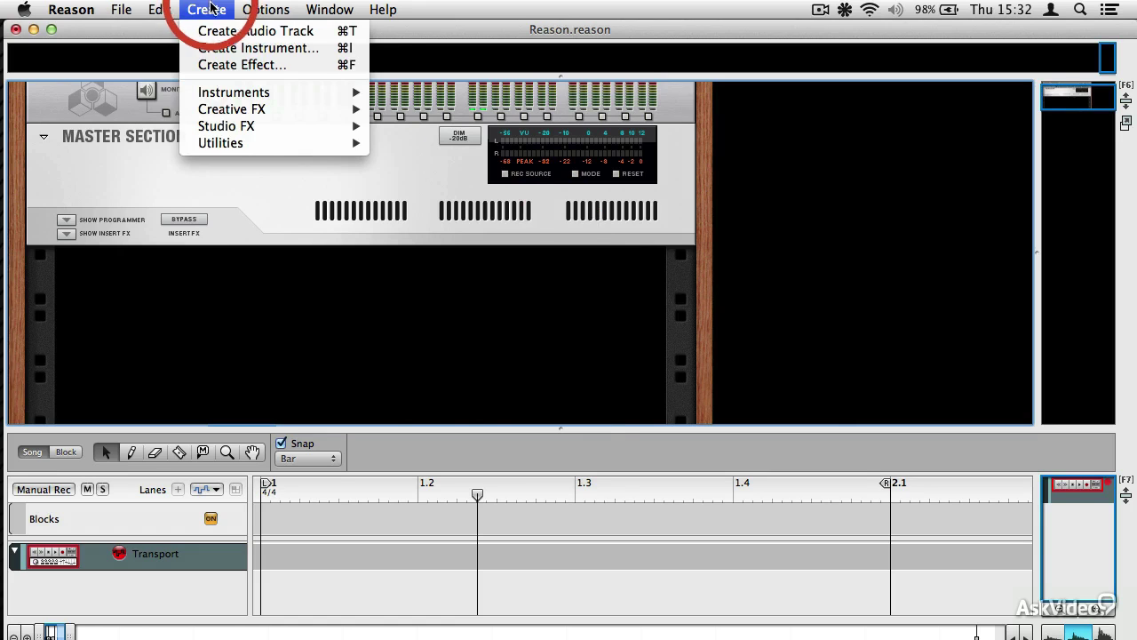
mouse_move(249, 143)
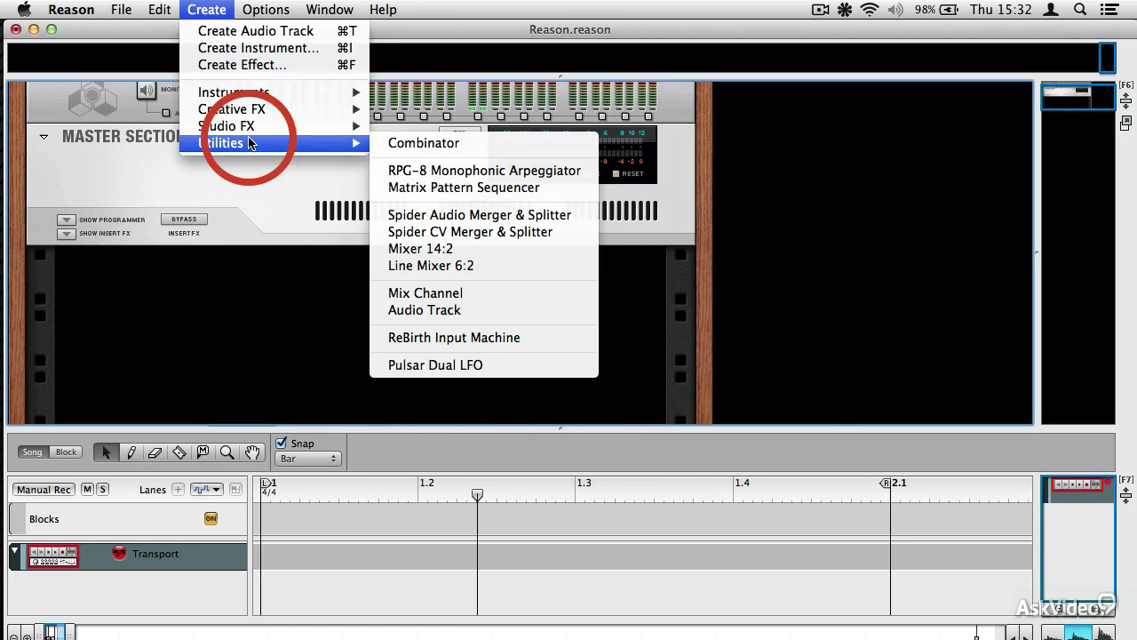
mouse_move(253, 99)
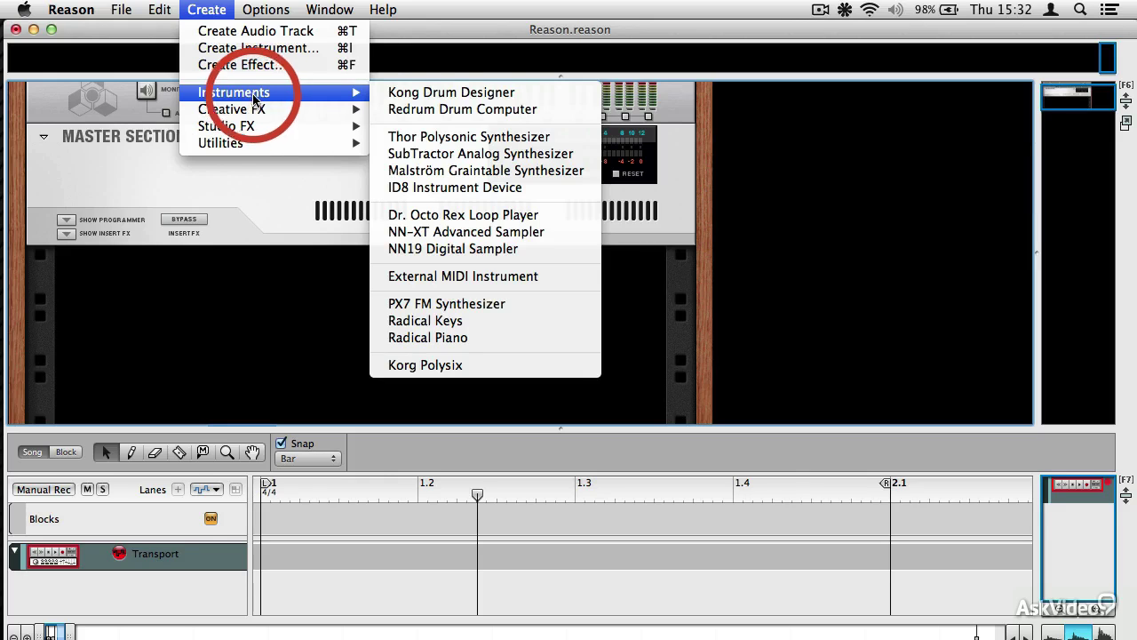
click(537, 278)
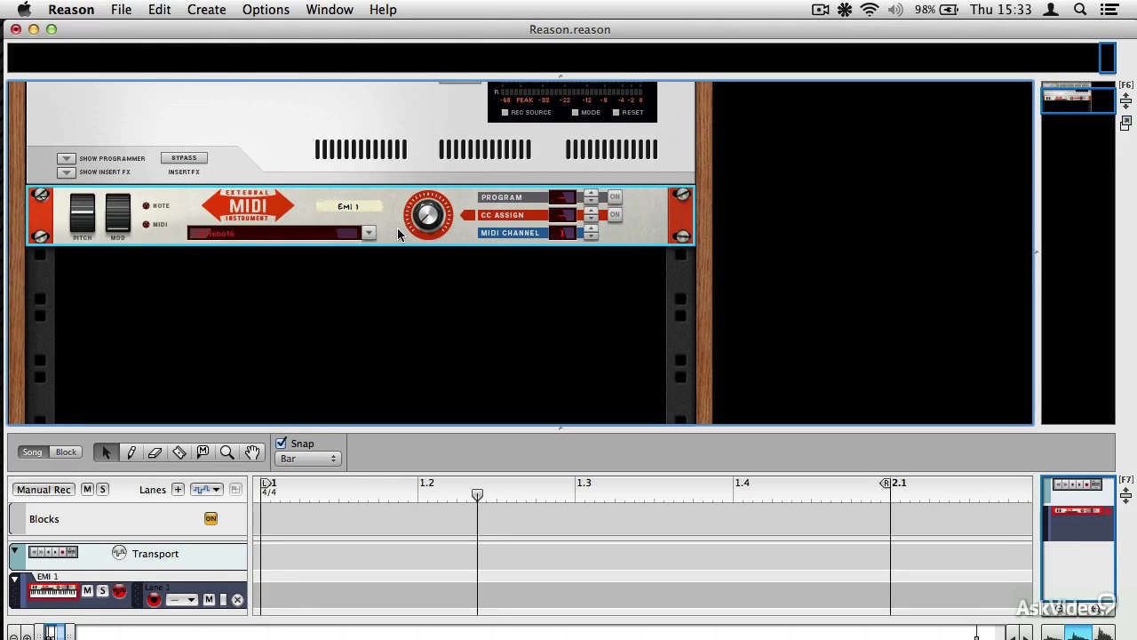
click(156, 56)
click(72, 10)
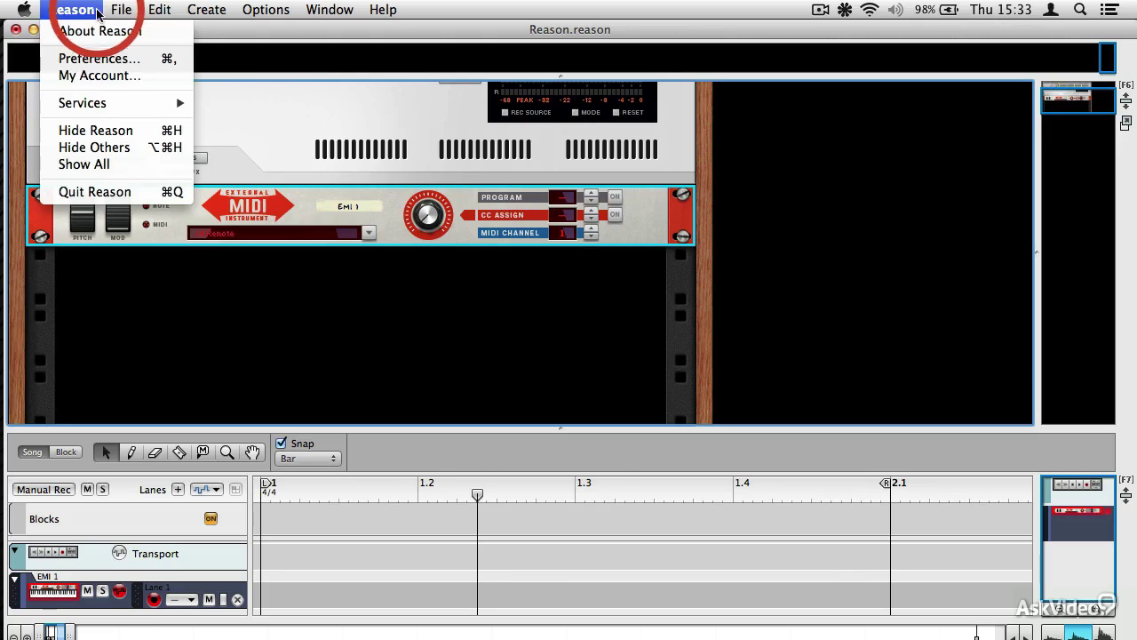
click(129, 59)
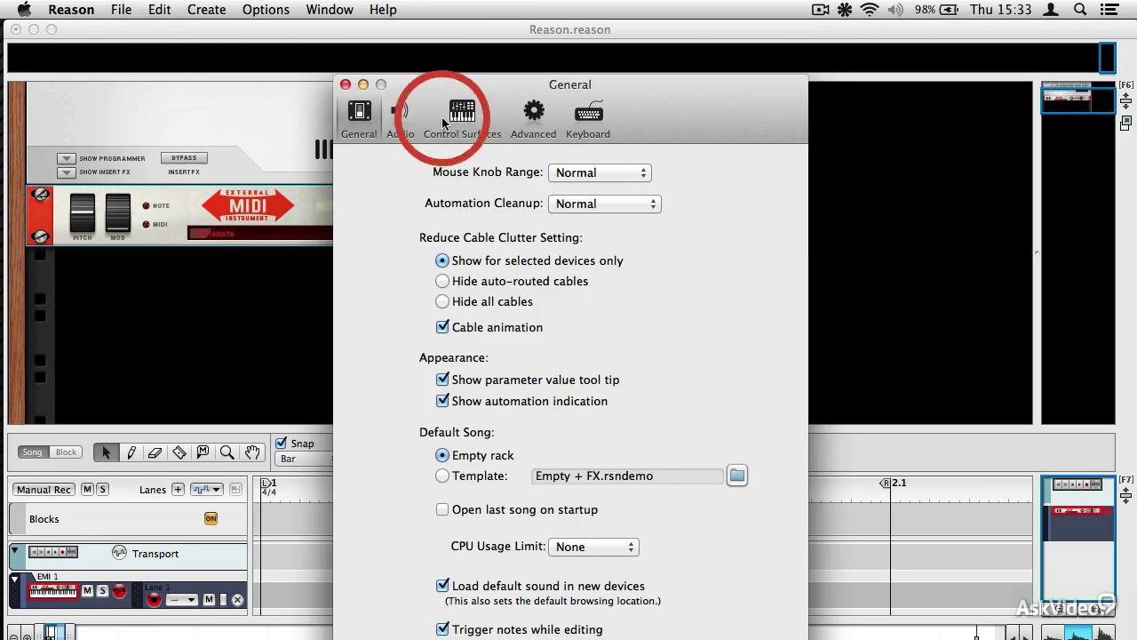
click(534, 112)
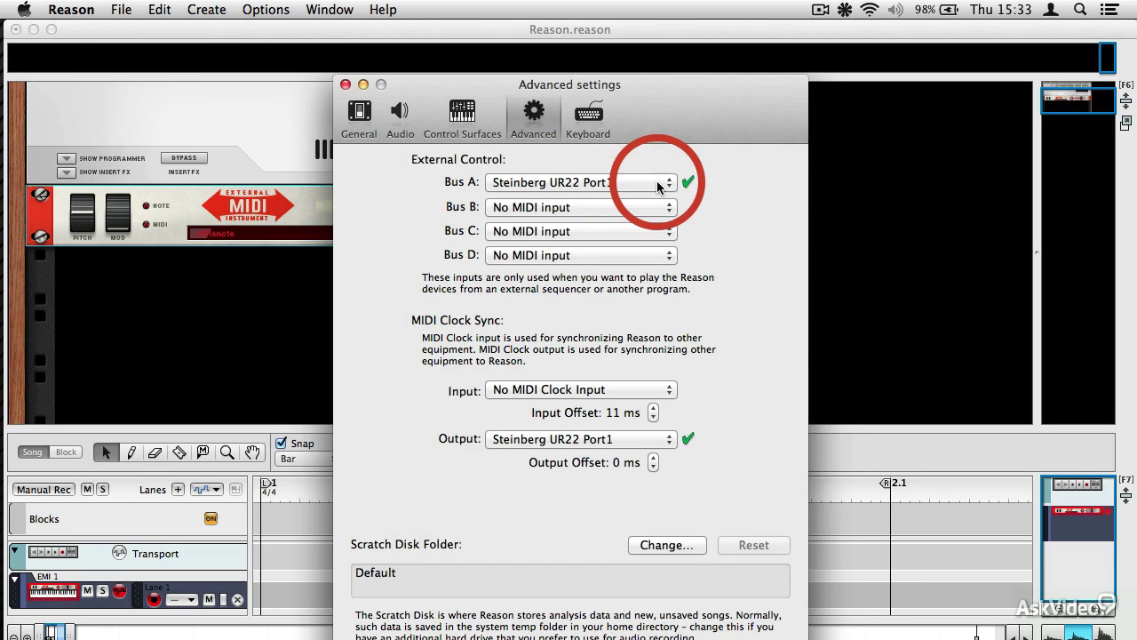
click(659, 182)
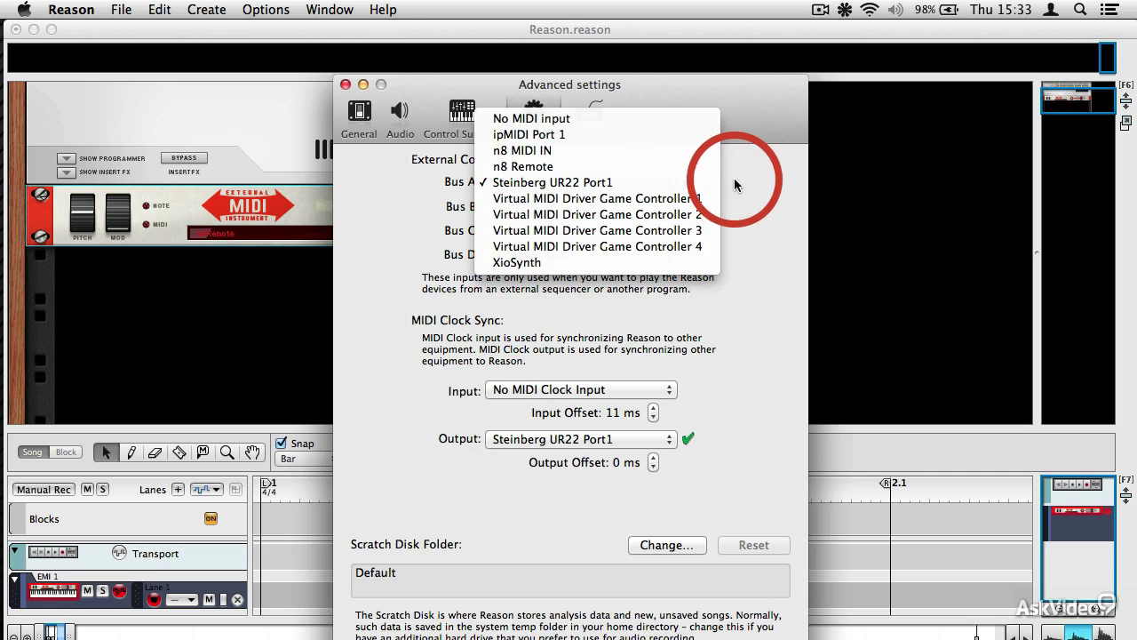
click(629, 188)
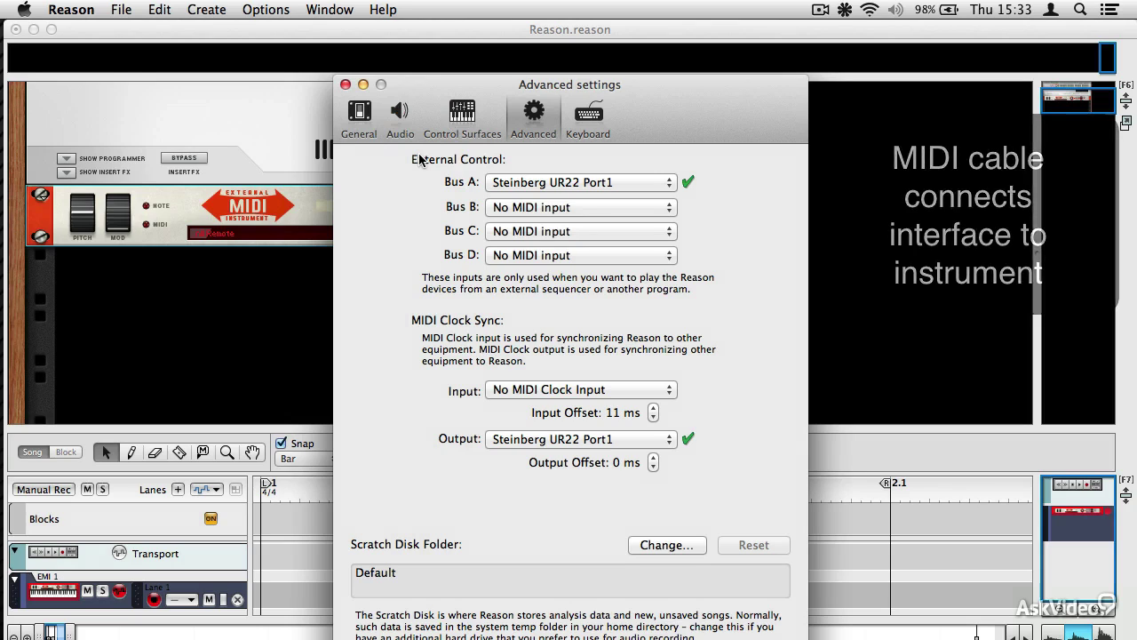
click(345, 85)
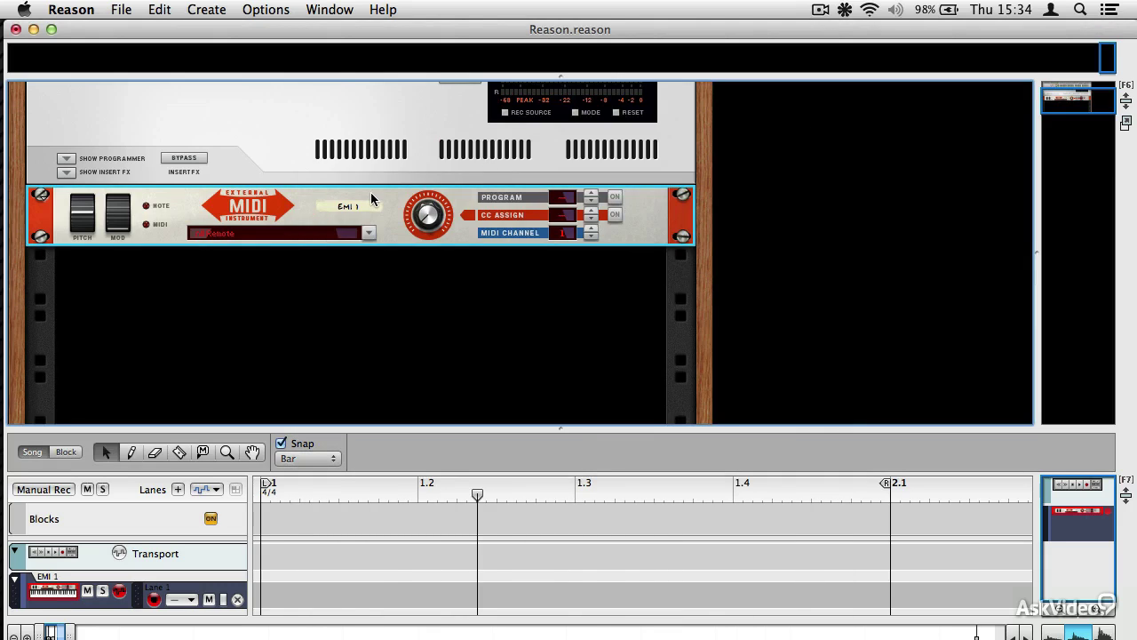
Set EMI 1's MIDI output port to Steinberg UR22 Port1 instead of n8 Remote.
click(369, 234)
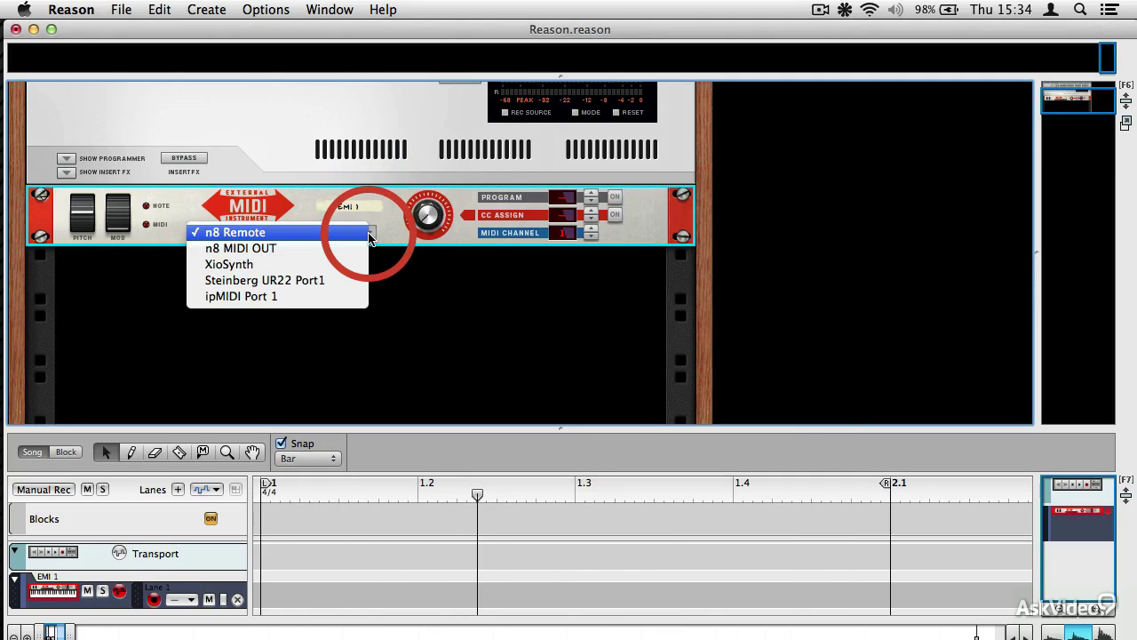
click(348, 283)
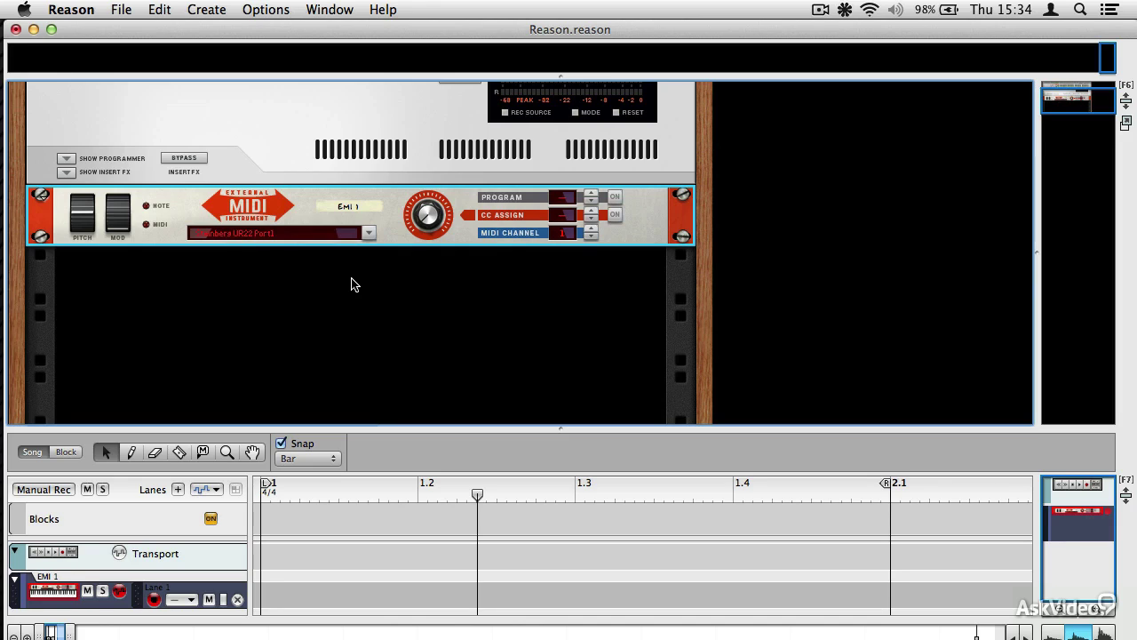
click(299, 227)
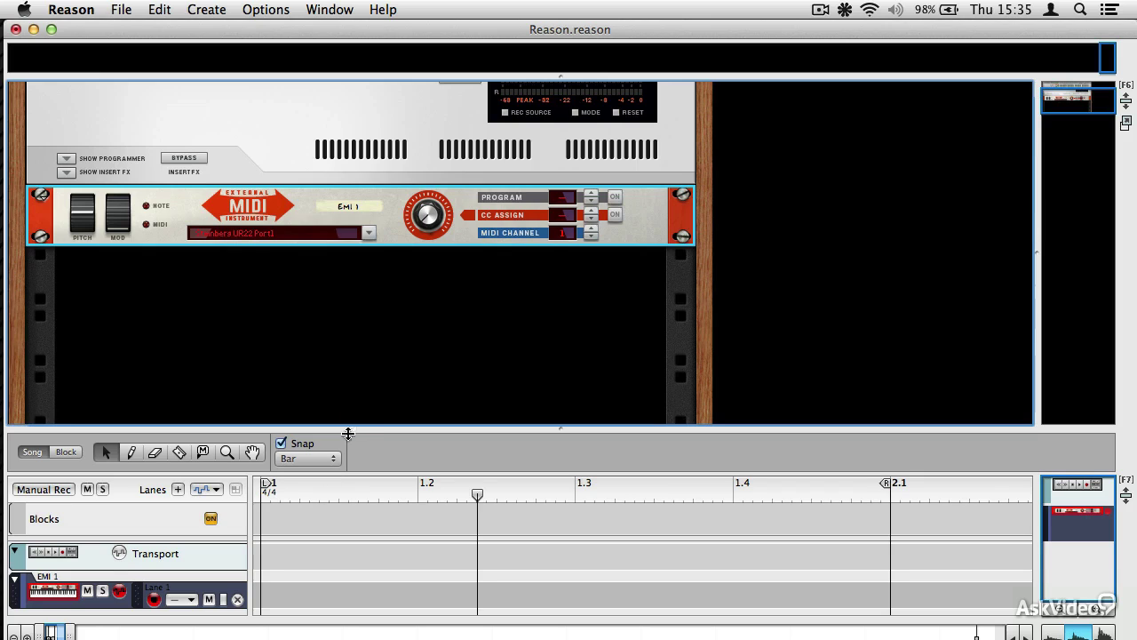
Enlarge the sequencer, return to bar 1, and record a one-bar MIDI clip on EMI 1.
drag(348, 427, 351, 366)
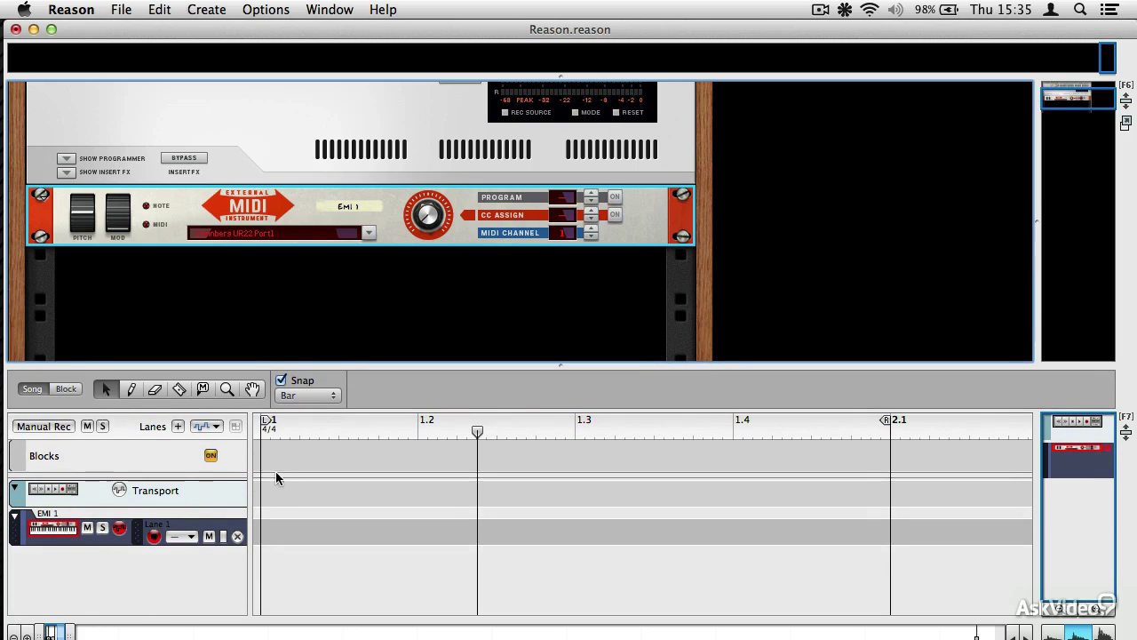
click(290, 435)
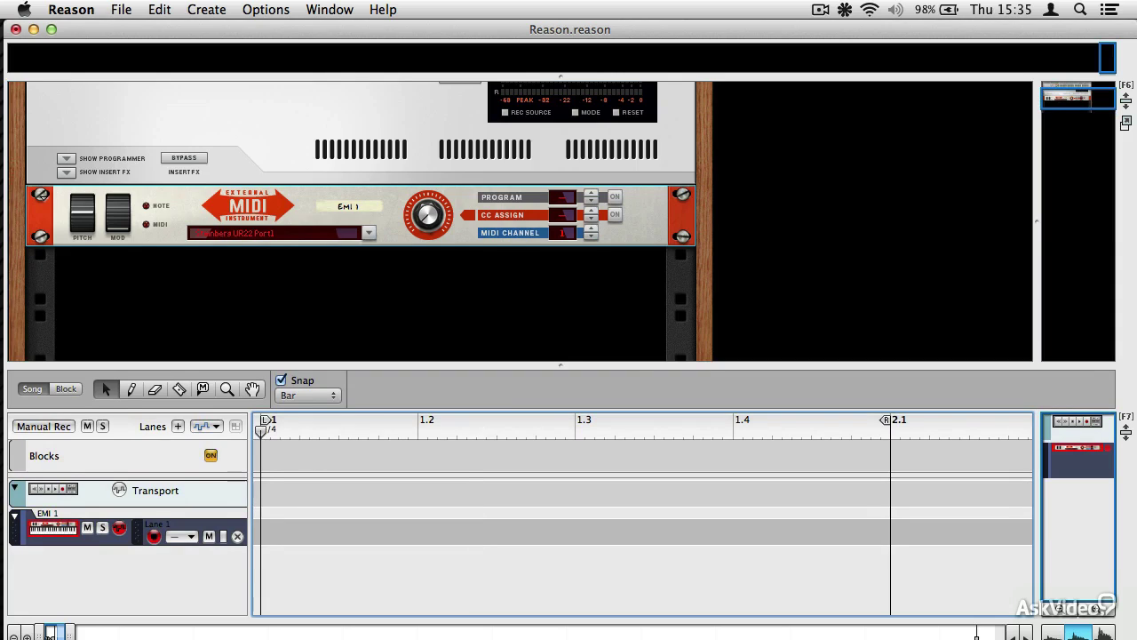
key(super+Return)
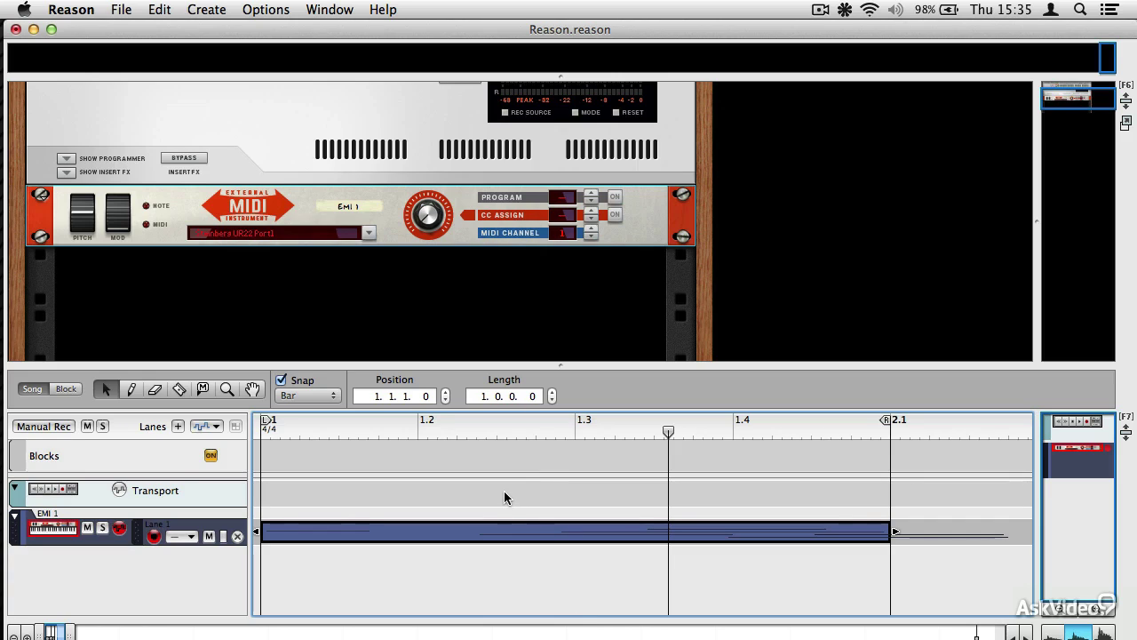
Create Audio Track 1 with Steinberg UR22 Input 2 as input, toggling monitoring on then off.
right_click(186, 275)
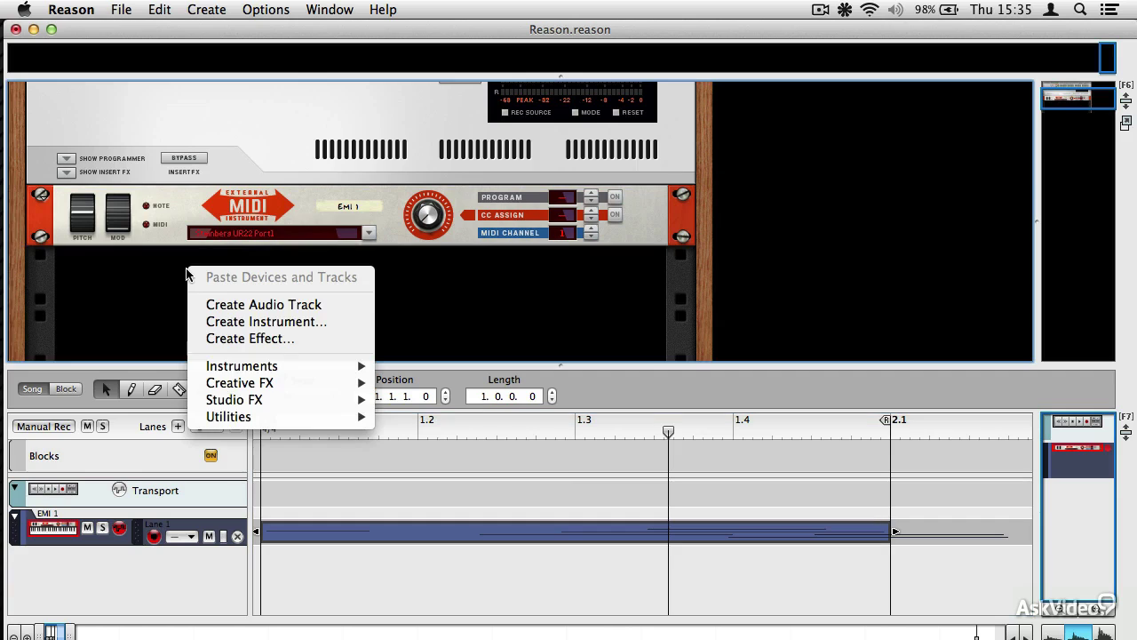
click(242, 307)
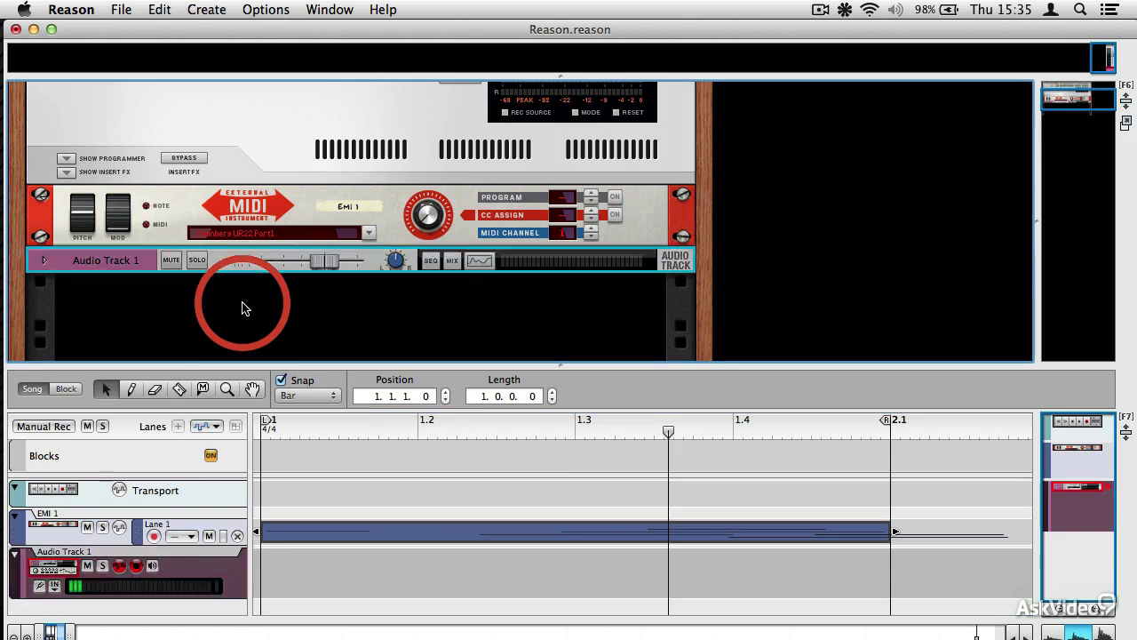
click(42, 260)
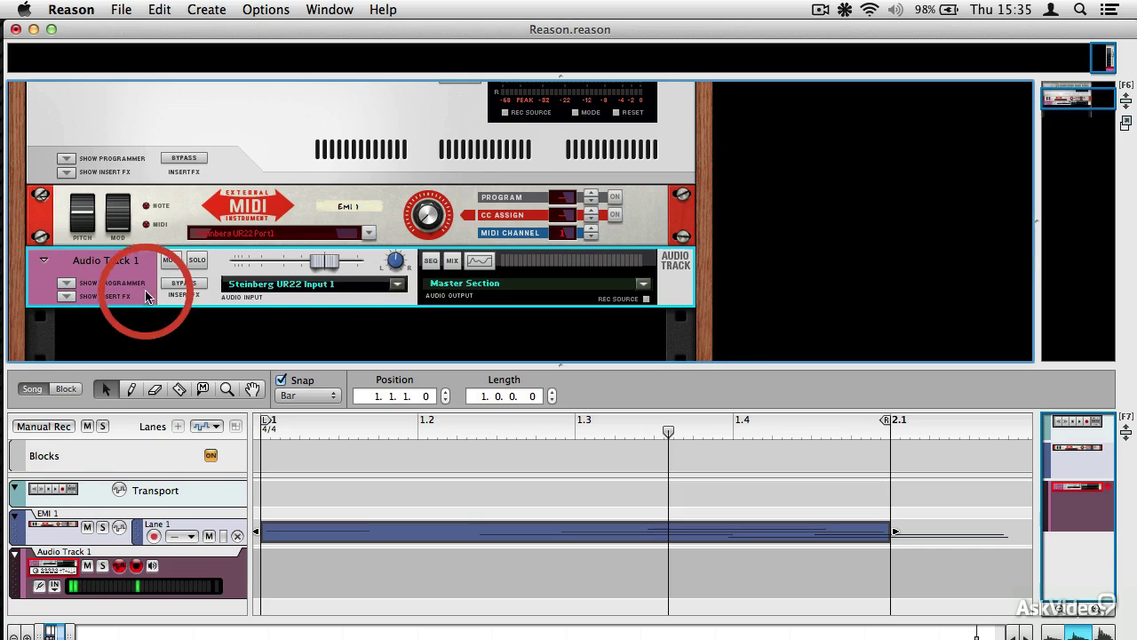
click(396, 289)
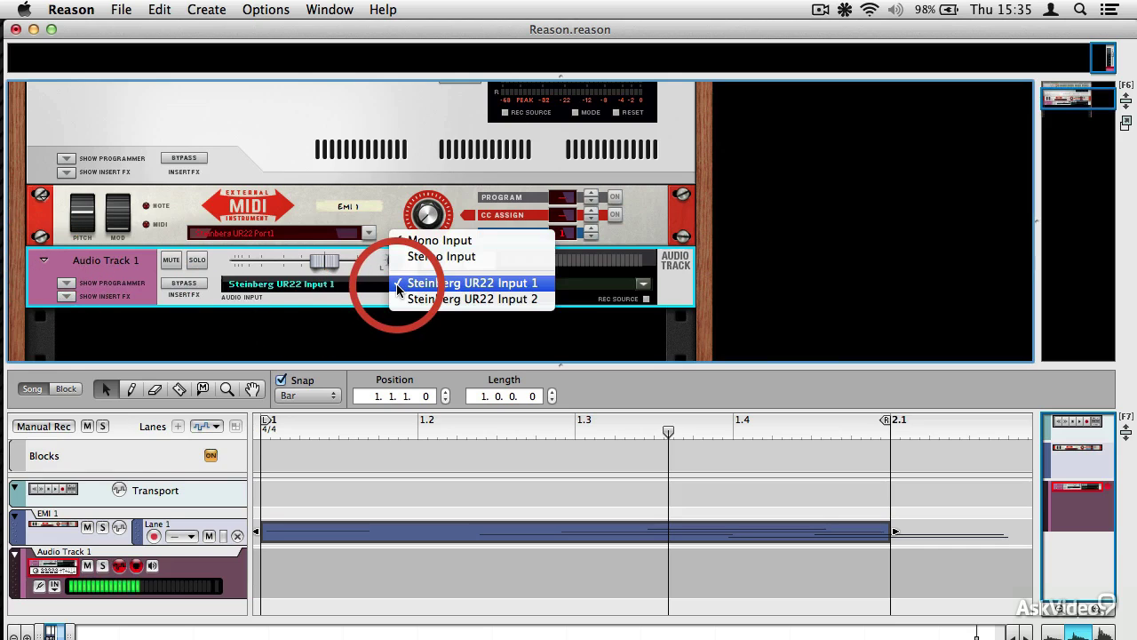
click(470, 299)
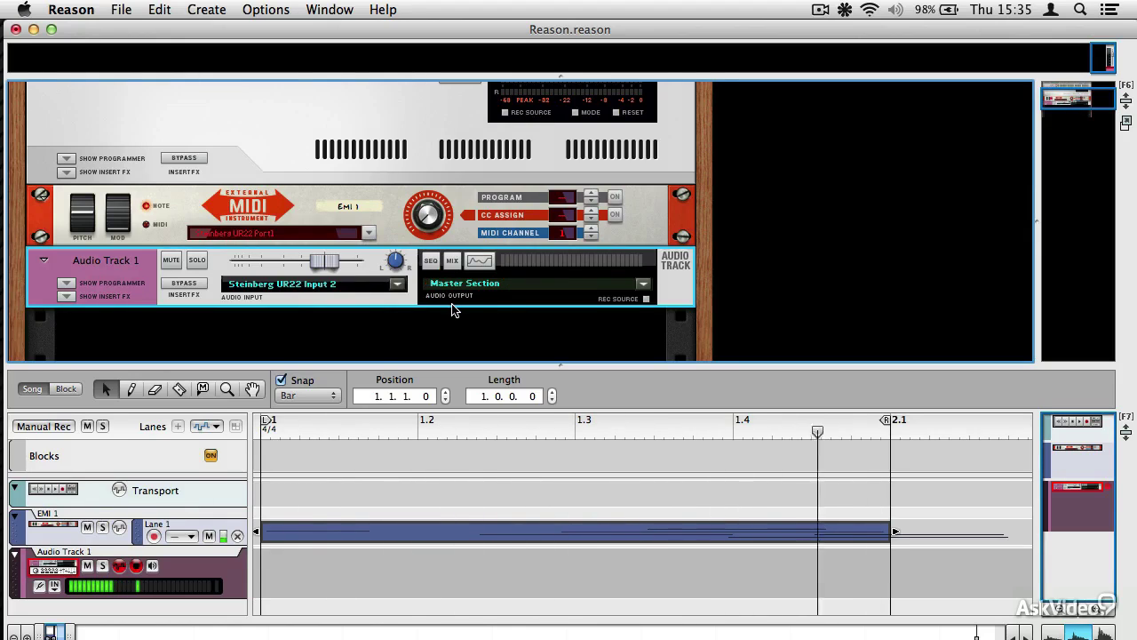
click(151, 567)
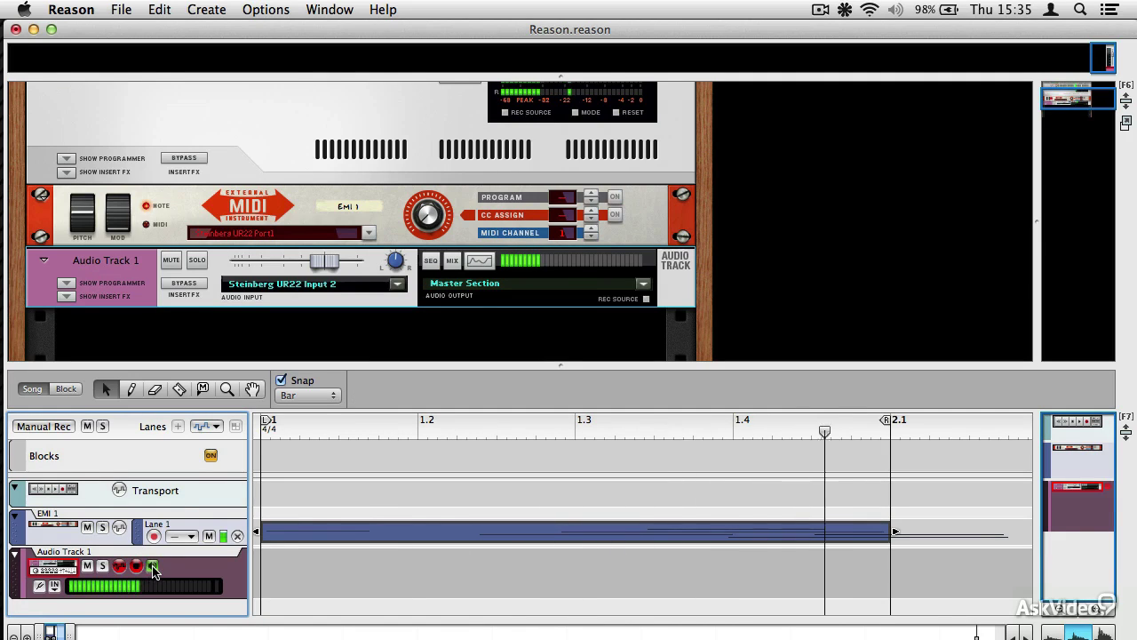
click(151, 566)
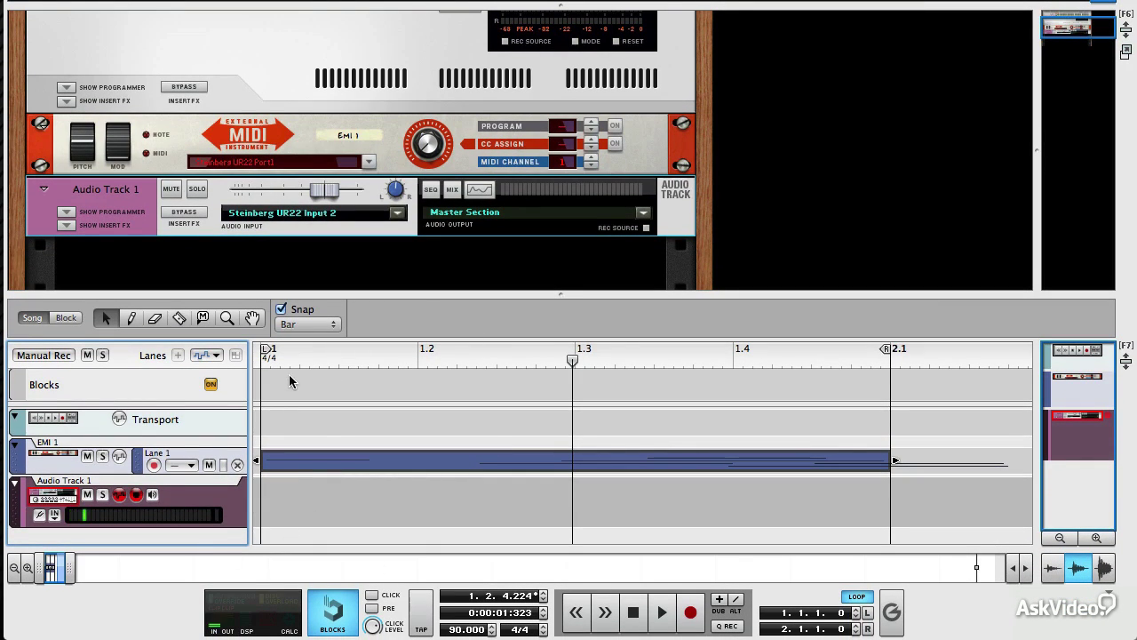
Record one bar of the synth onto Audio Track 1 from song start, then zoom out twice.
click(257, 361)
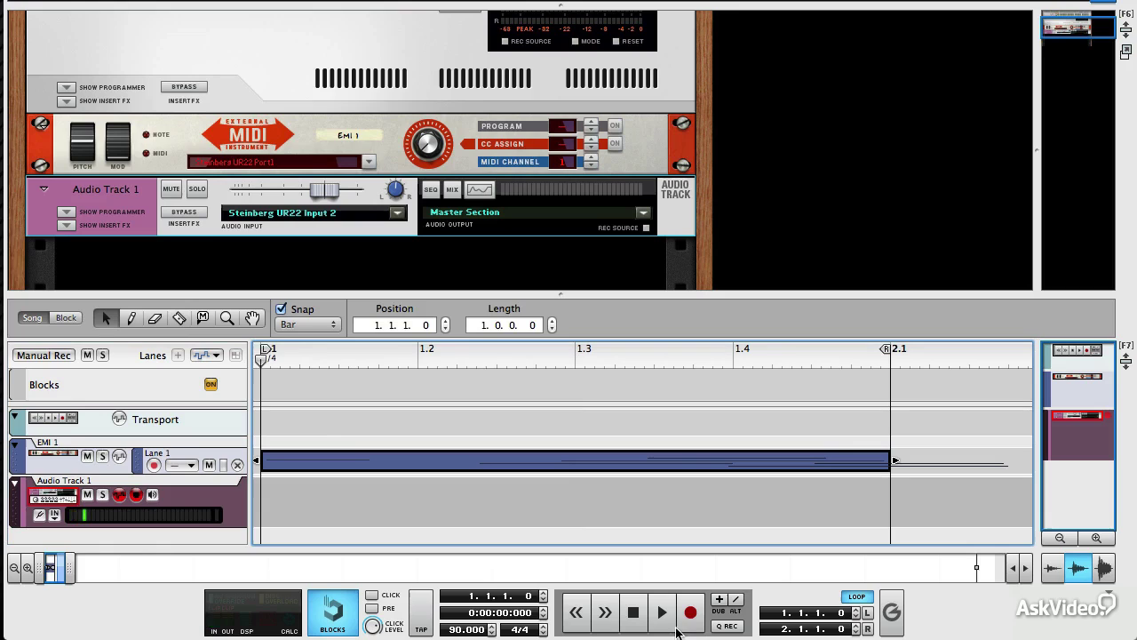
click(690, 613)
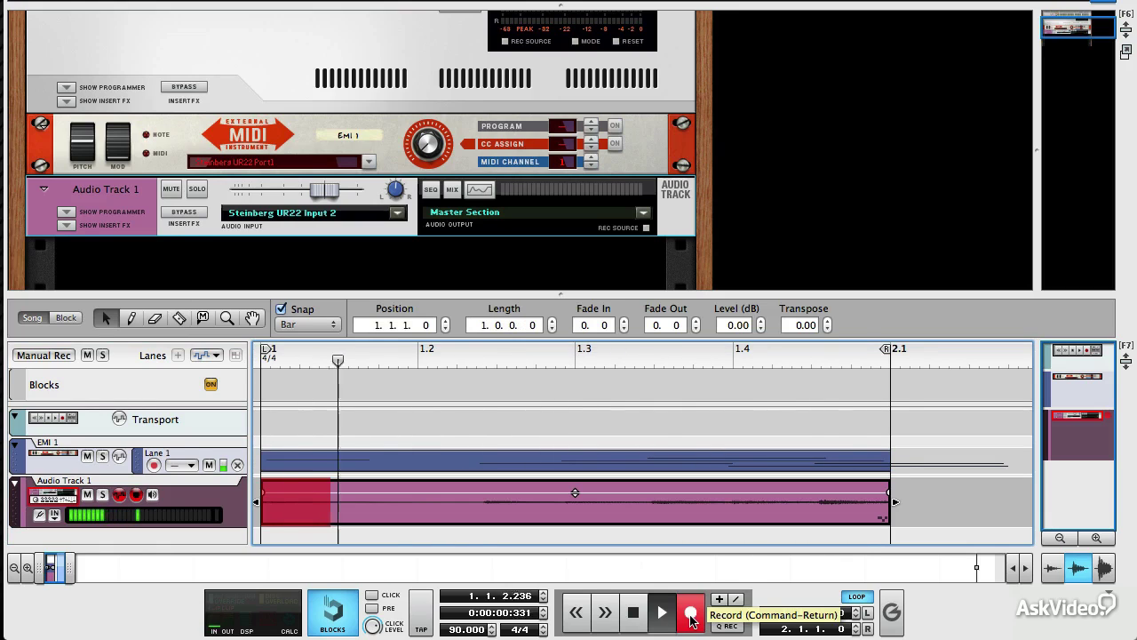
click(633, 613)
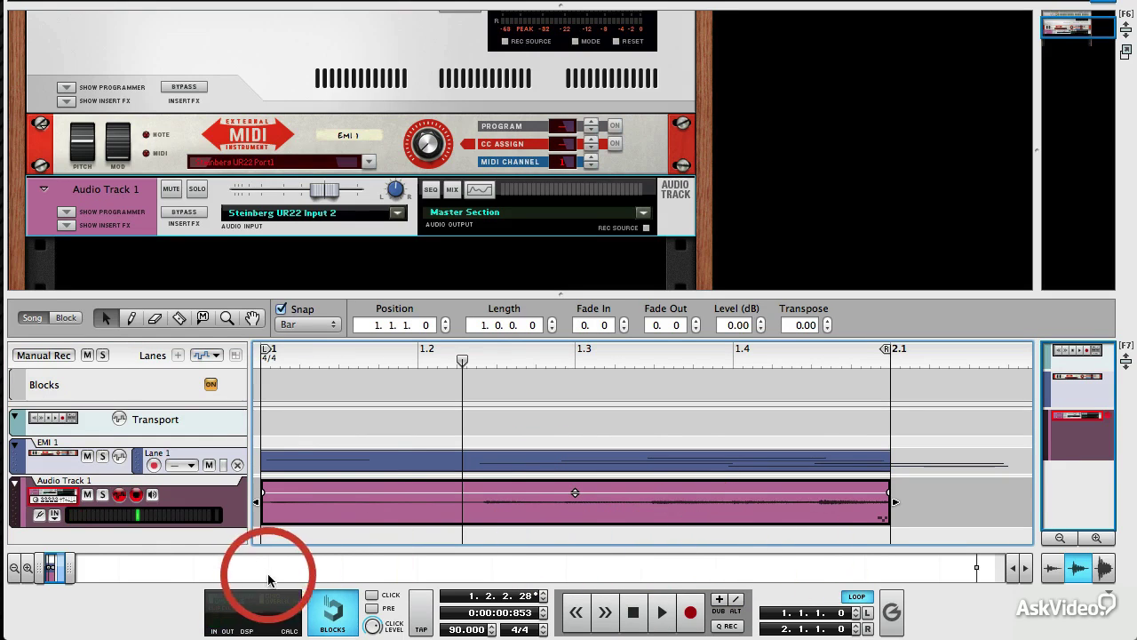
click(15, 568)
click(14, 568)
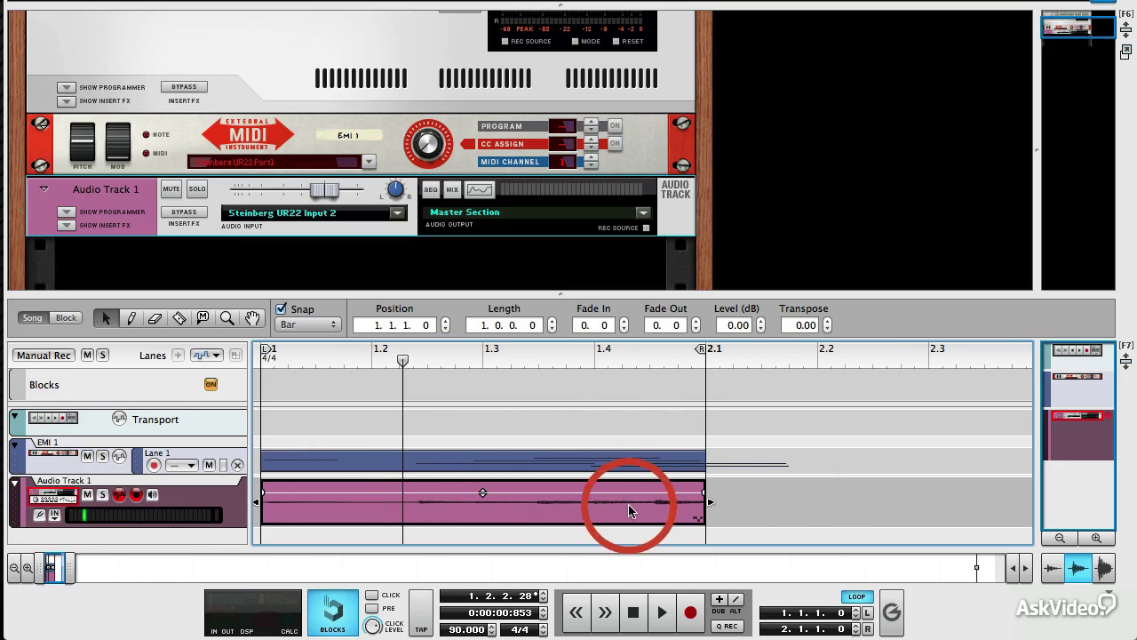
Mute the EMI 1 track and open the Audio Track 1 clip for slice editing.
click(87, 455)
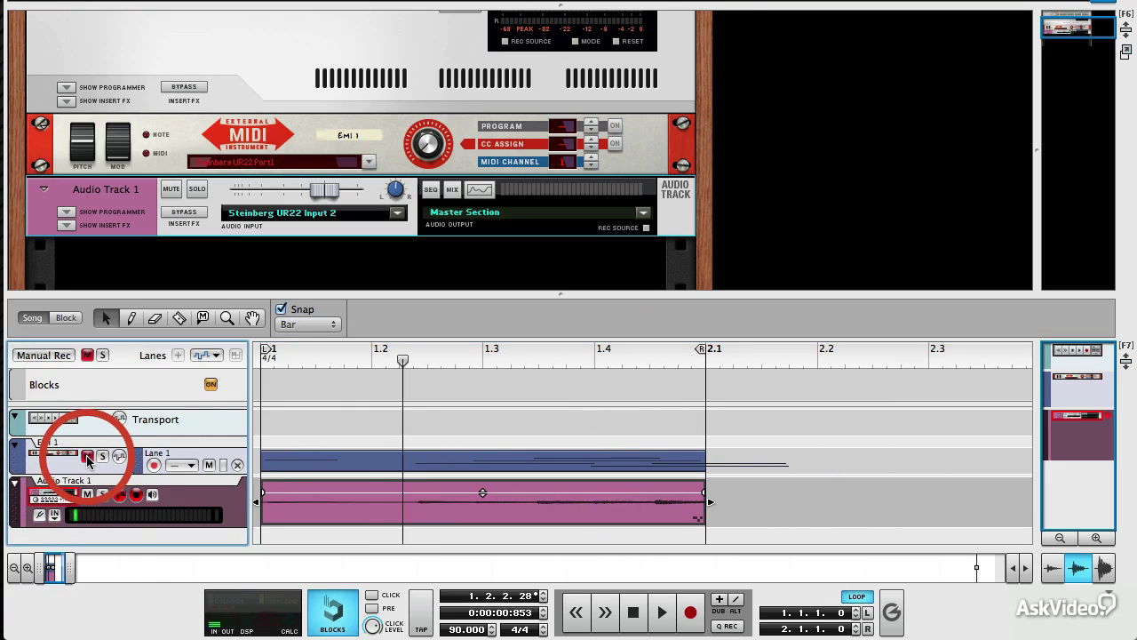
double_click(482, 495)
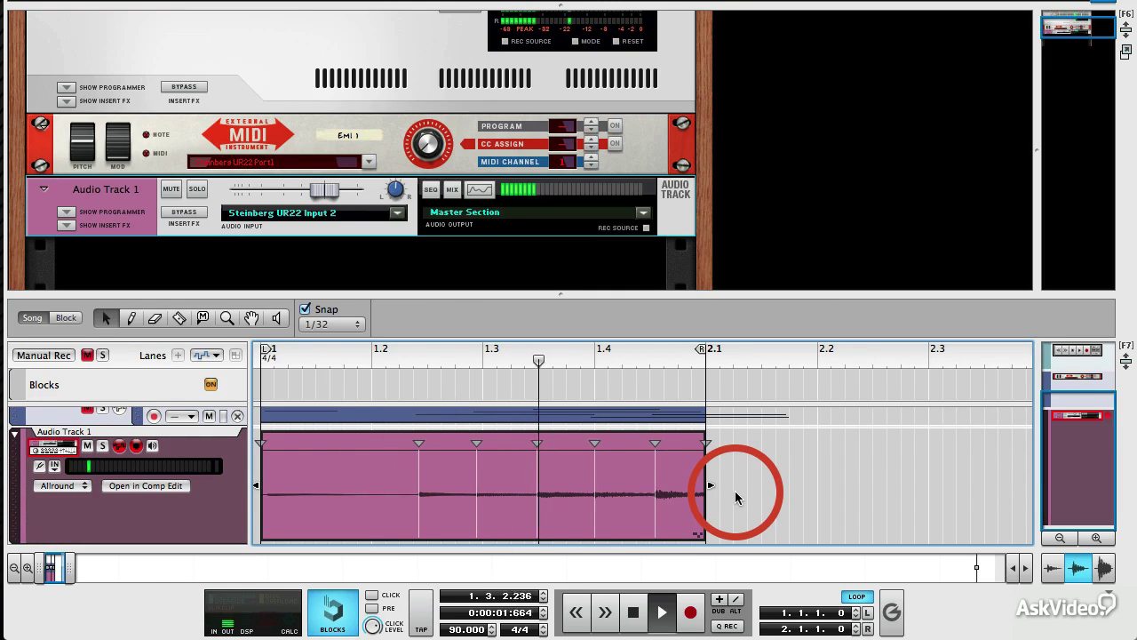
key(space)
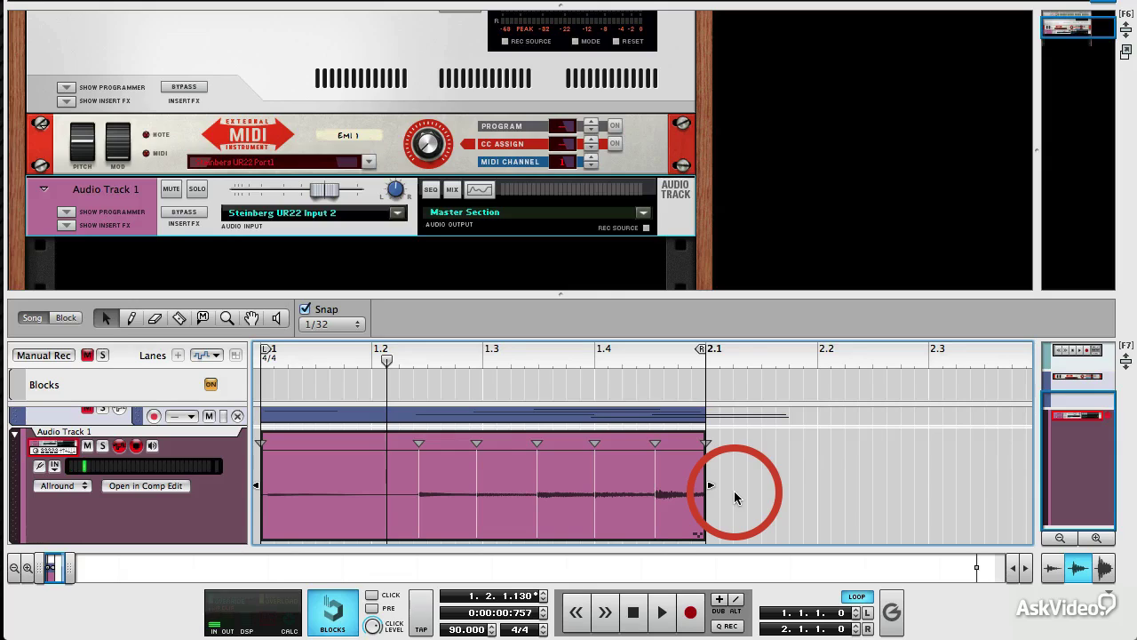
Drag two slice markers earlier to match the notes and audition the result.
mouse_move(476, 444)
mouse_down()
mouse_move(514, 446)
mouse_move(469, 444)
mouse_up()
drag(653, 445, 623, 446)
key(space)
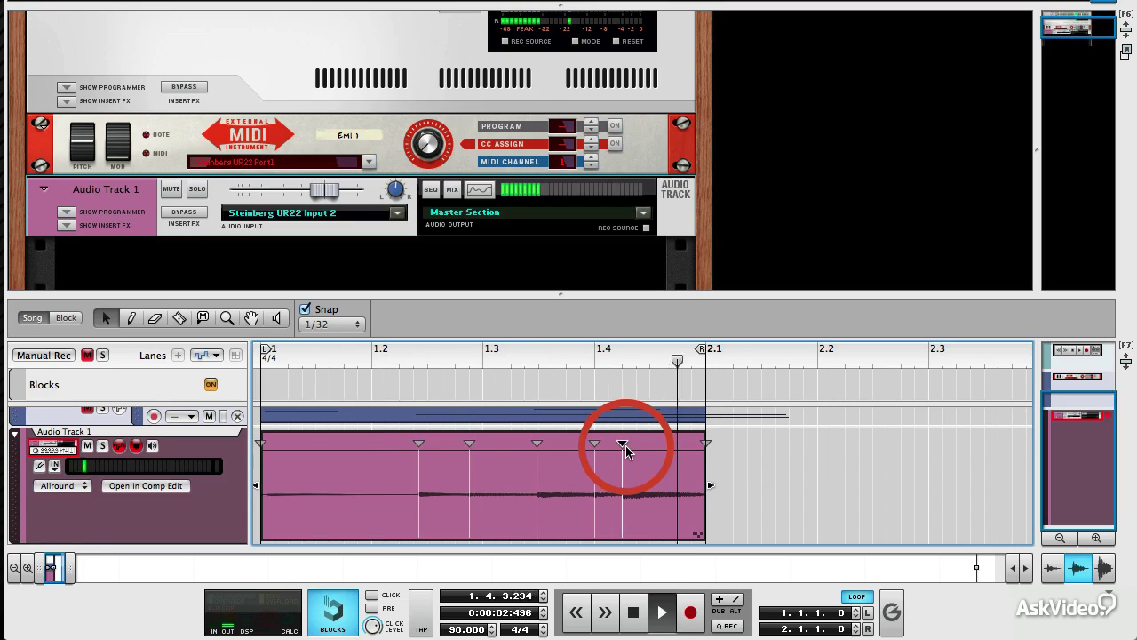
key(space)
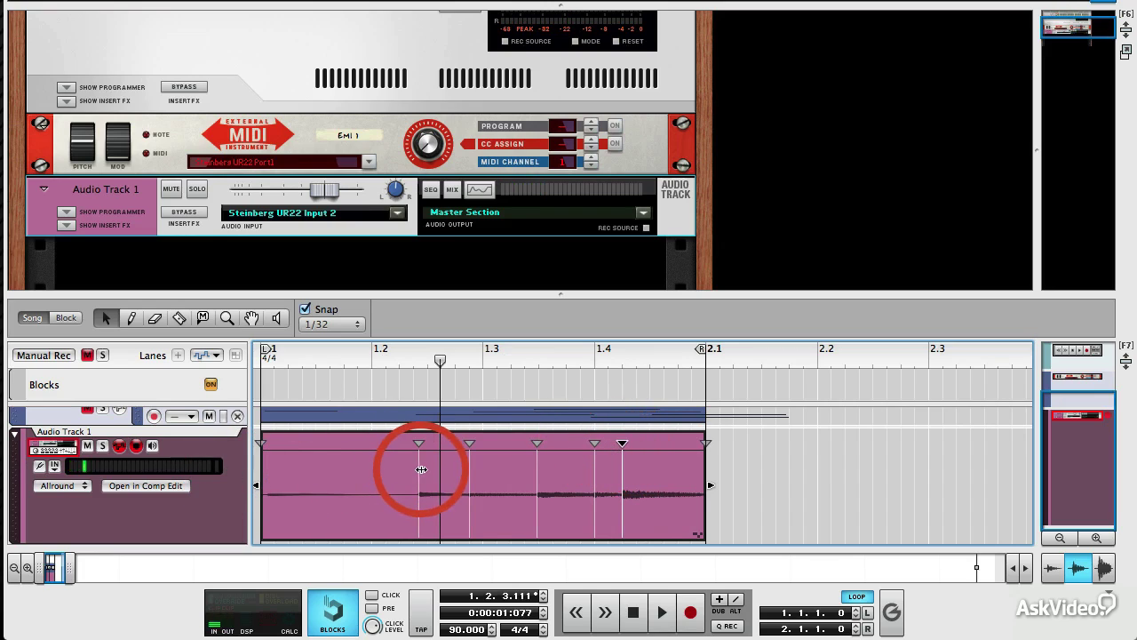
Leave clip editing, then delete the Audio Track 1 recording and the EMI 1 MIDI clip.
click(427, 476)
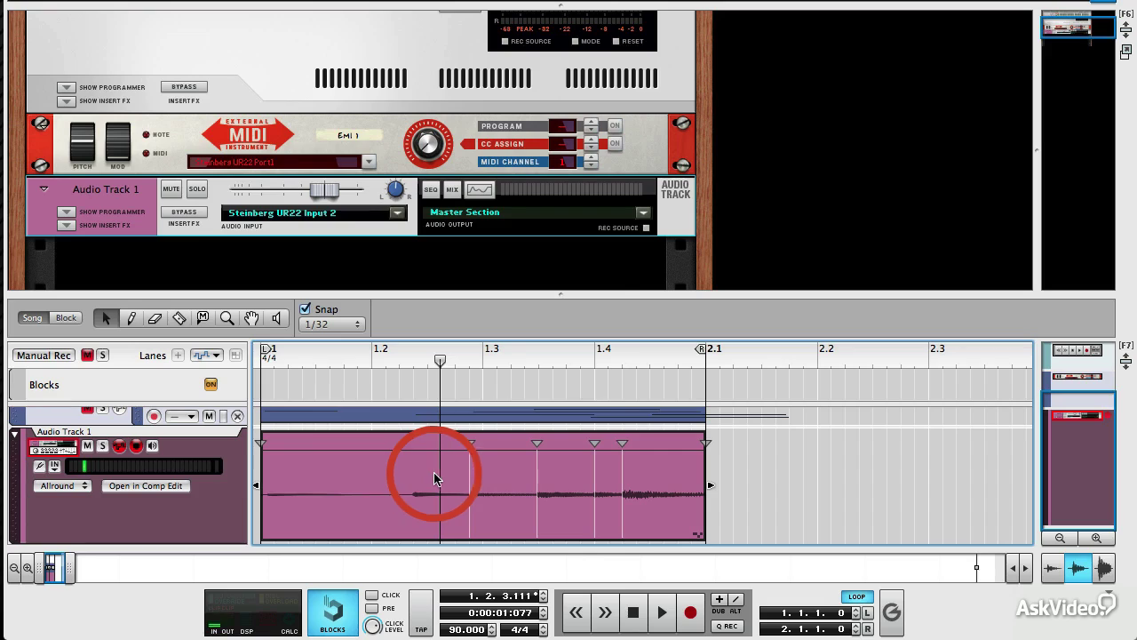
right_click(351, 466)
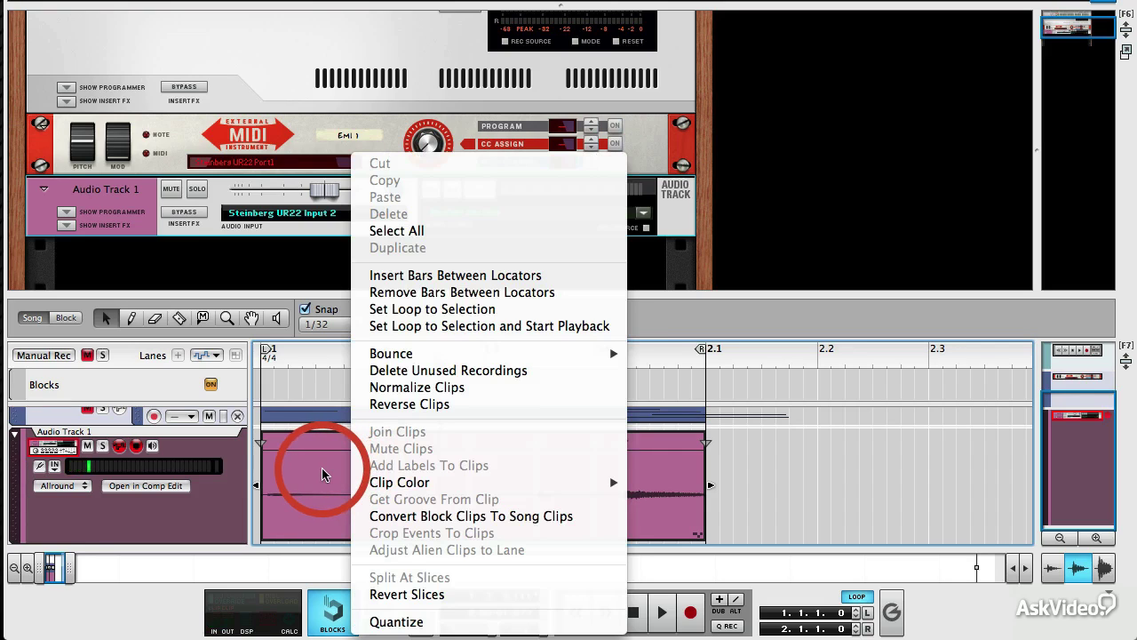
click(304, 488)
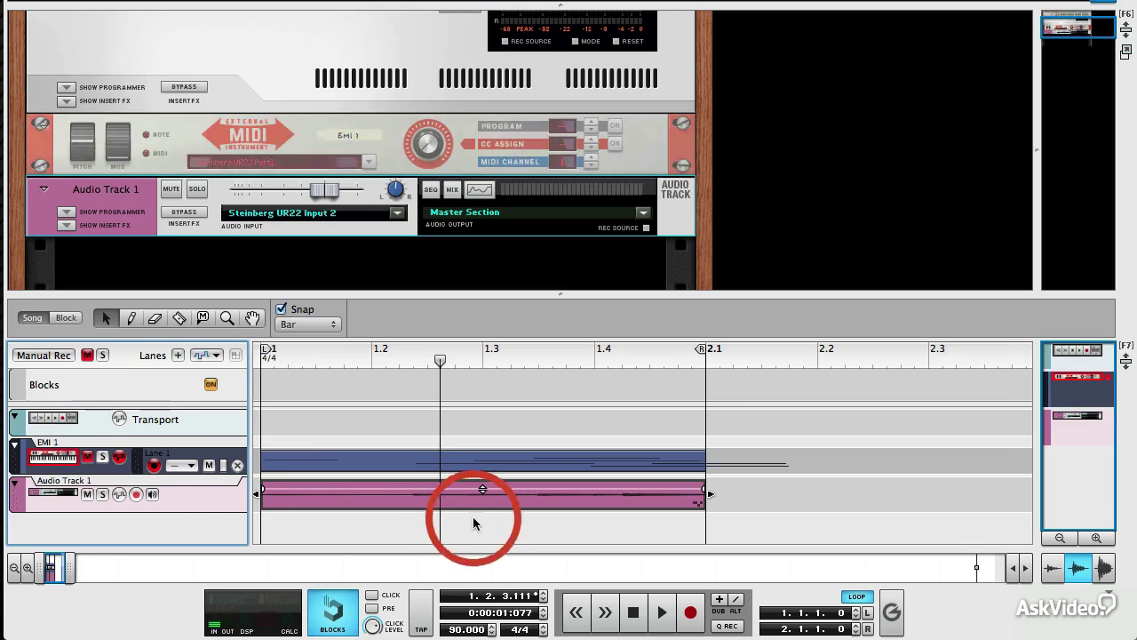
click(450, 499)
key(Delete)
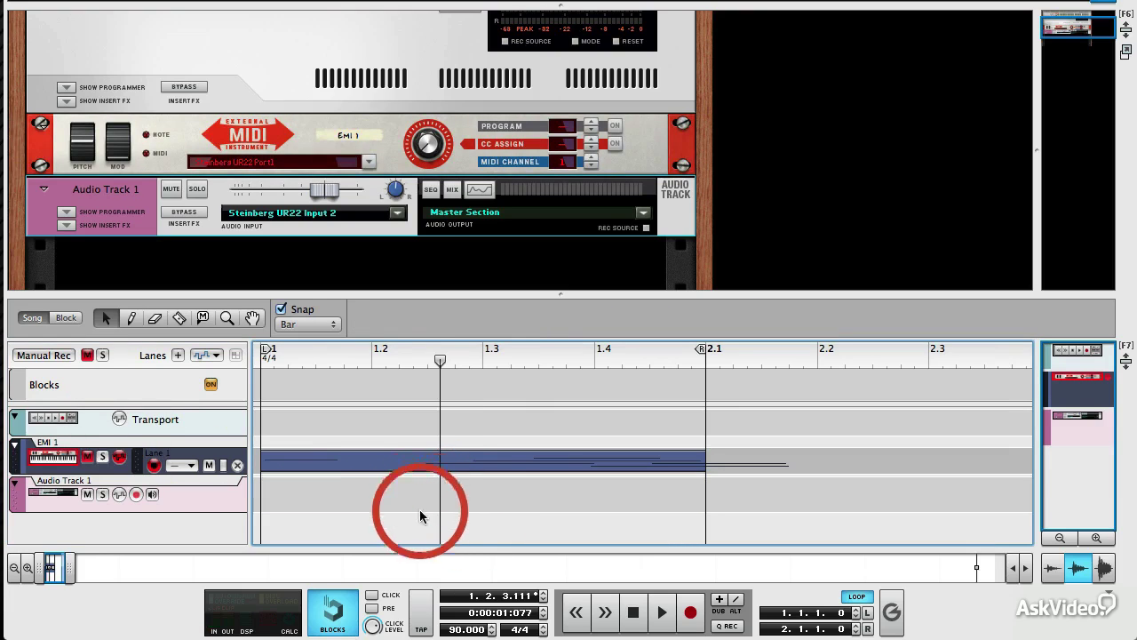
click(421, 463)
key(Delete)
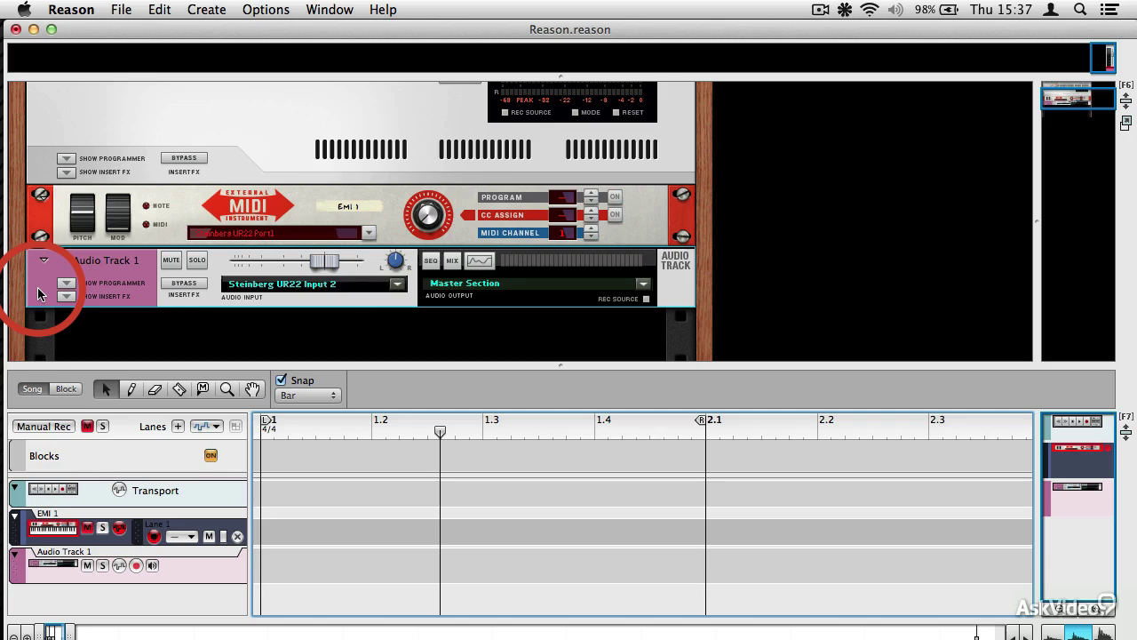
Add Matrix 1 under EMI 1, draw a rising note run, and flip the rack to the back.
click(49, 222)
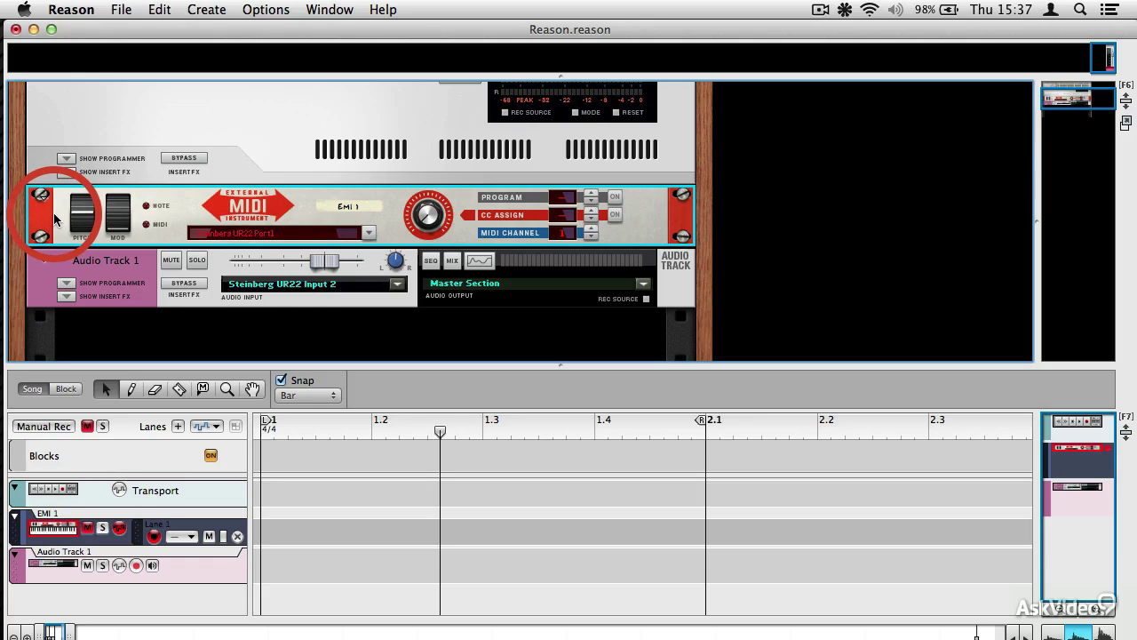
click(206, 9)
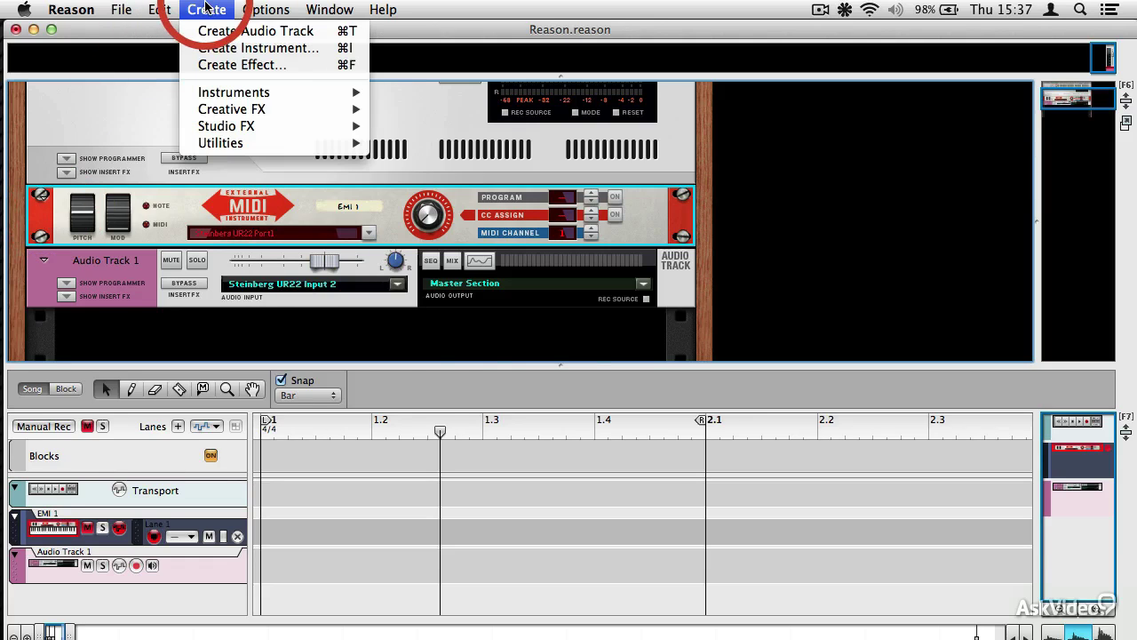
mouse_move(287, 144)
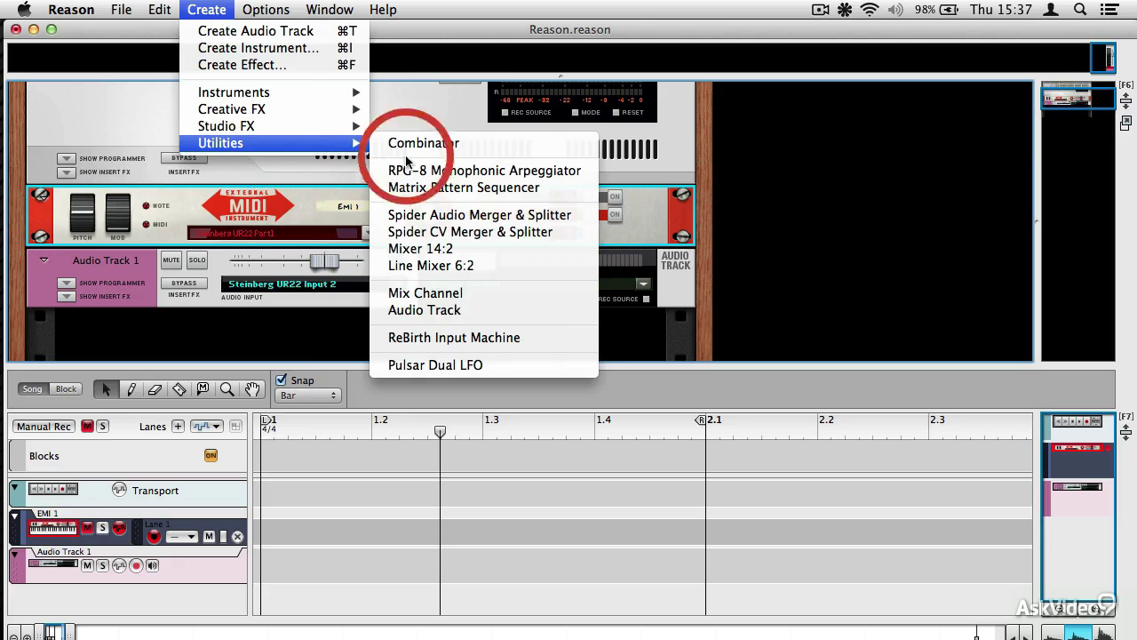
click(432, 188)
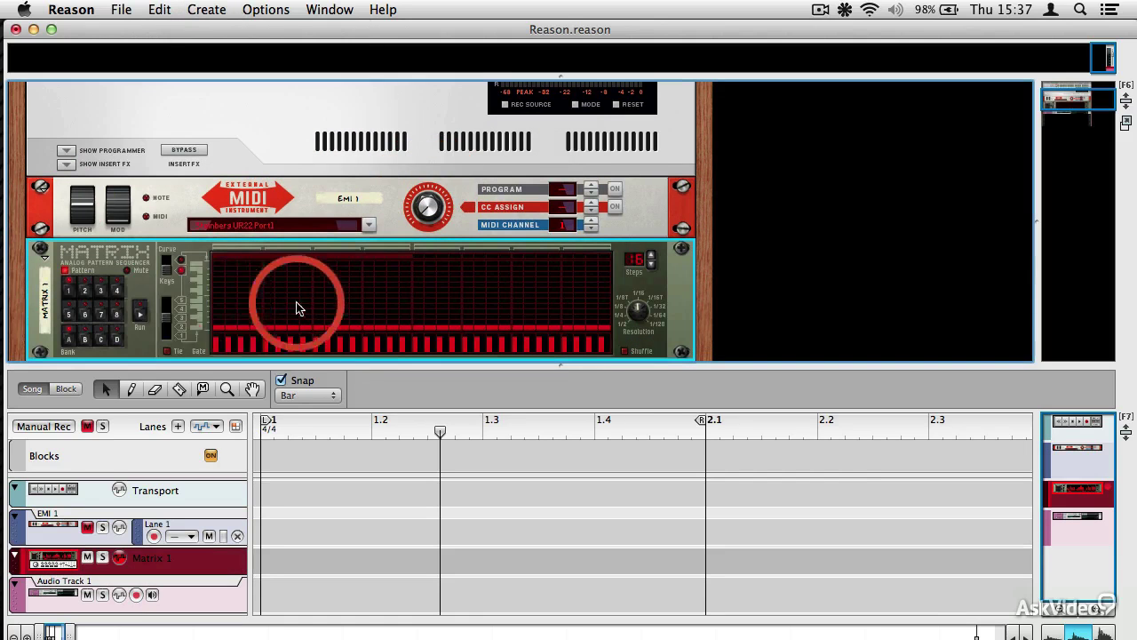
mouse_move(222, 321)
mouse_down()
mouse_move(262, 305)
mouse_move(324, 317)
mouse_move(400, 292)
mouse_move(319, 299)
mouse_up()
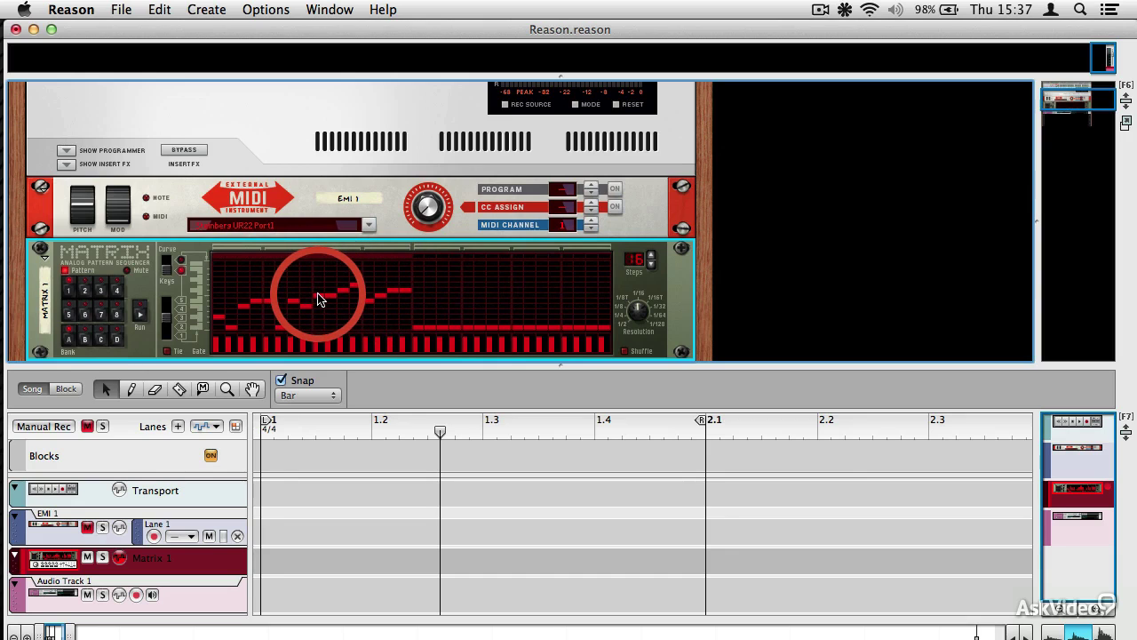
key(Tab)
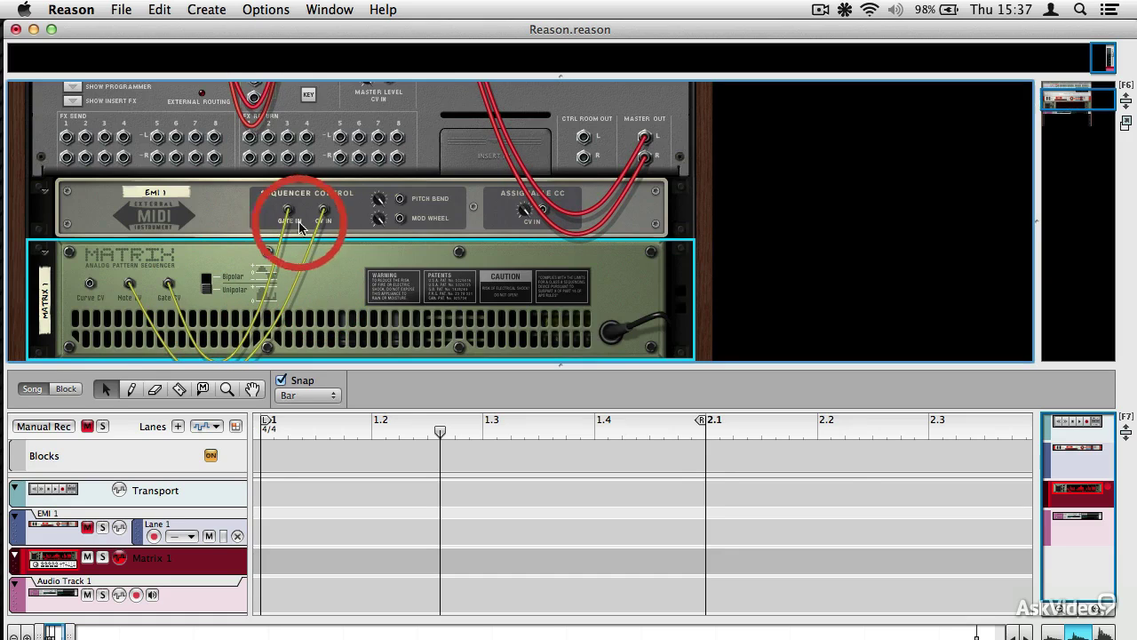
Confirm Matrix 1 is cabled to EMI 1's CV In, then flip the rack to the front.
mouse_move(323, 216)
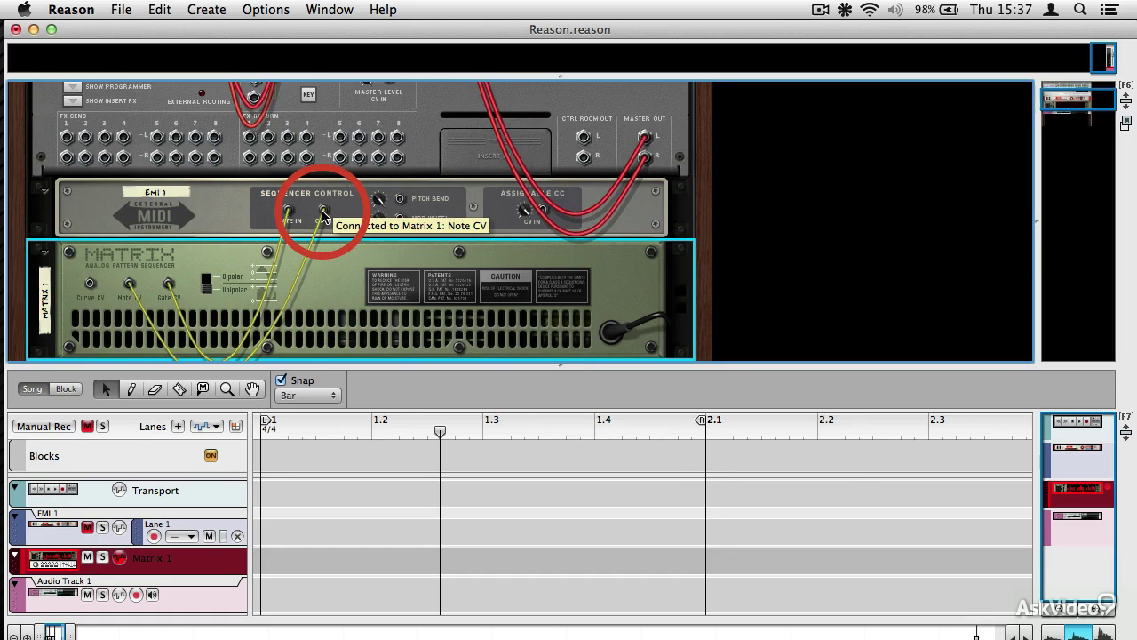
key(Tab)
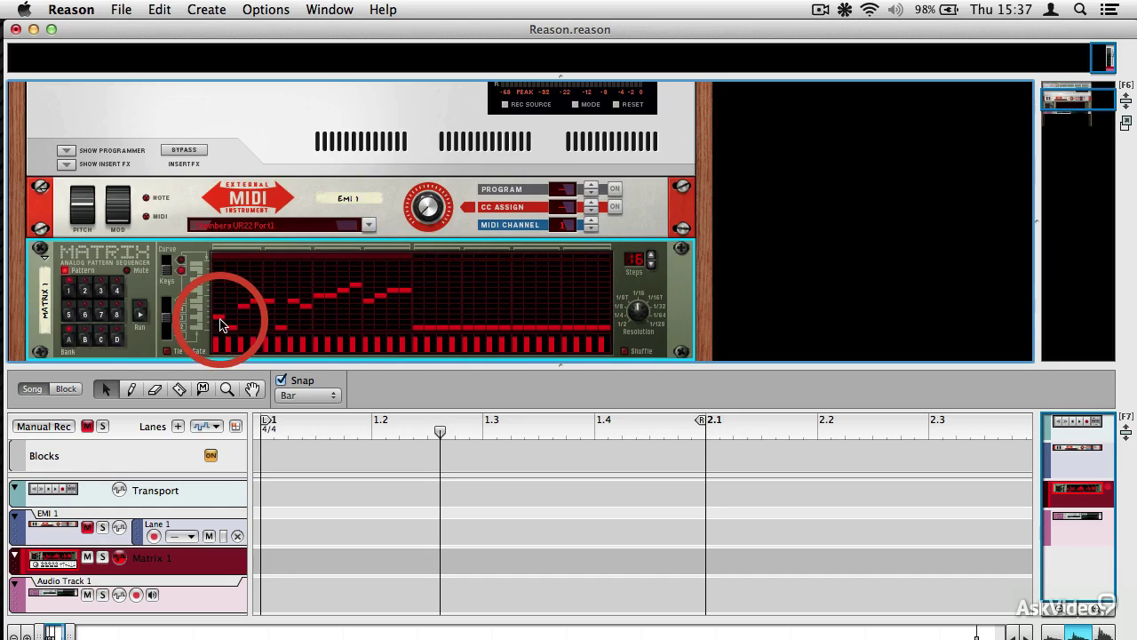
Play the Matrix 1 pattern through EMI 1 and scroll the rack to Audio Track 1.
key(space)
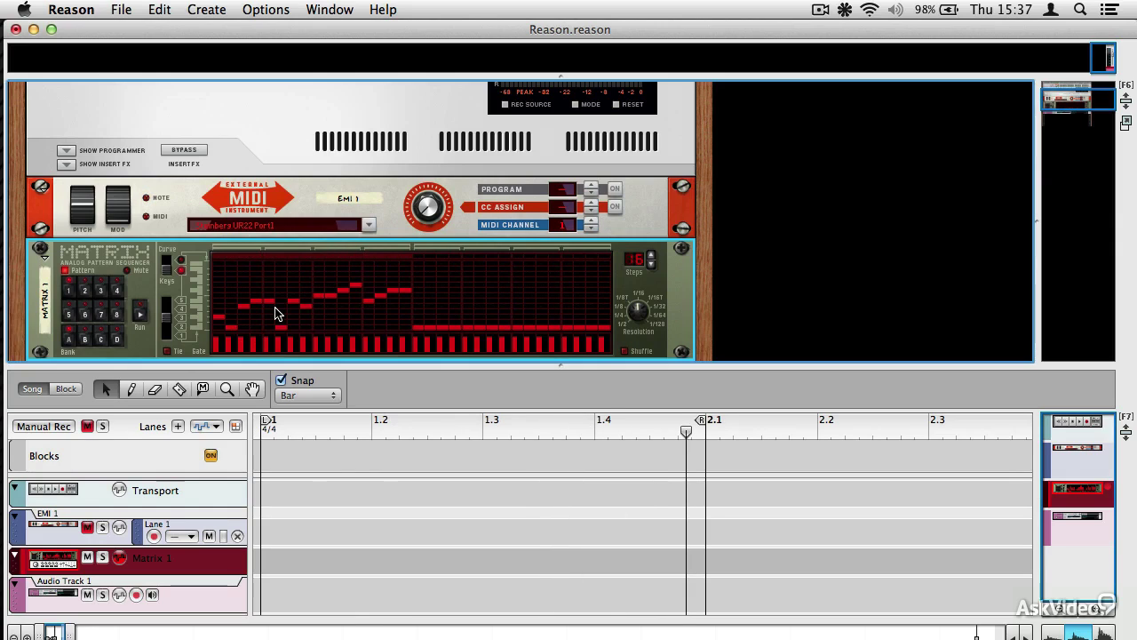
scroll(283, 311, down, 3)
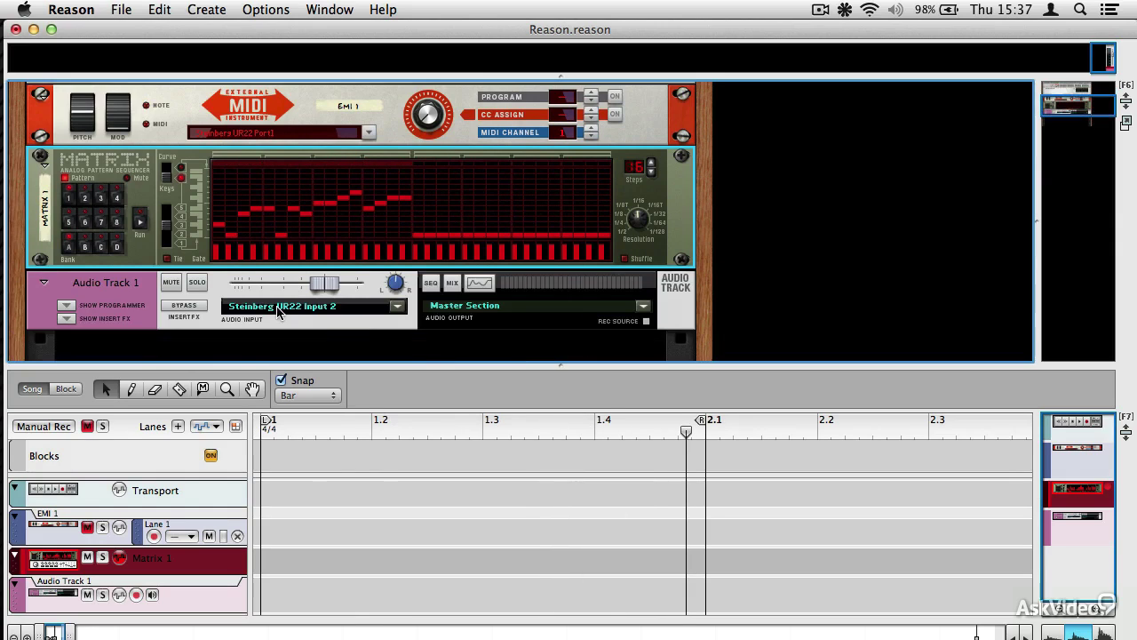